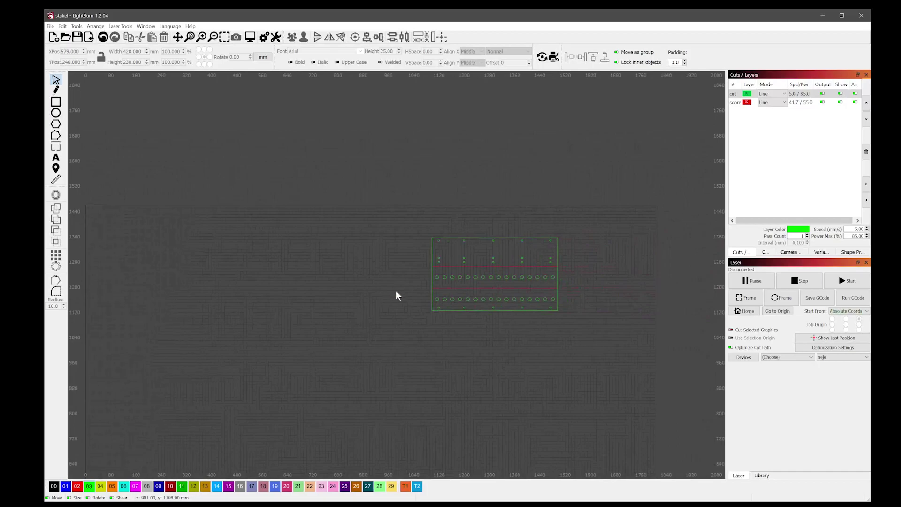
Draw a cut-layer rectangle about 505 mm wide and 251 mm high in the empty workspace area away from the finished design
{"action": "scroll", "coordinate": [497, 278], "scroll_direction": "up", "scroll_amount": 5}
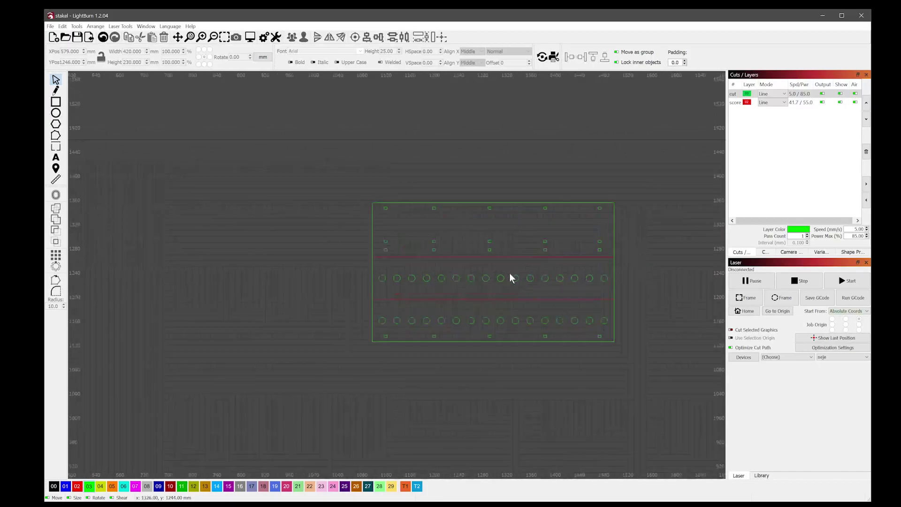
{"action": "scroll", "coordinate": [302, 319], "scroll_direction": "down", "scroll_amount": 3}
{"action": "left_click_drag", "start_coordinate": [217, 318], "coordinate": [580, 292]}
{"action": "scroll", "coordinate": [345, 272], "scroll_direction": "up", "scroll_amount": 3}
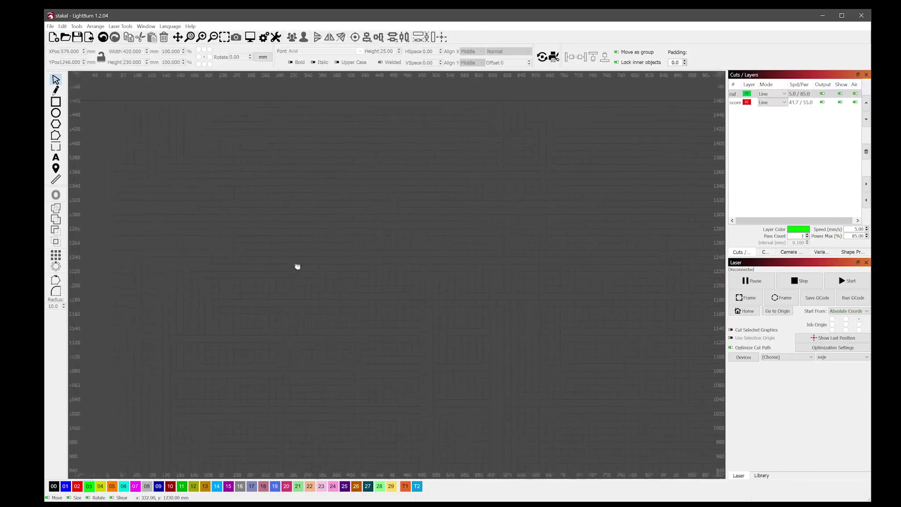
{"action": "left_click", "coordinate": [55, 101]}
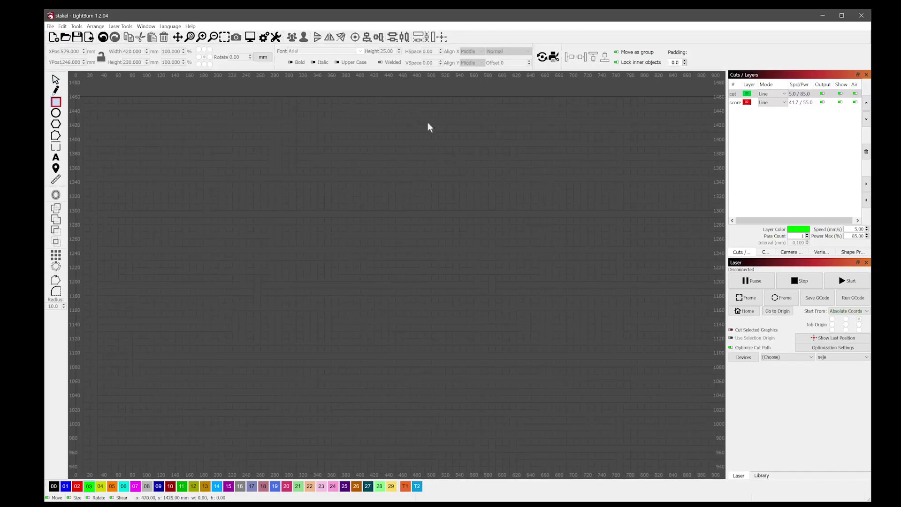
{"action": "left_click_drag", "start_coordinate": [116, 122], "coordinate": [475, 299]}
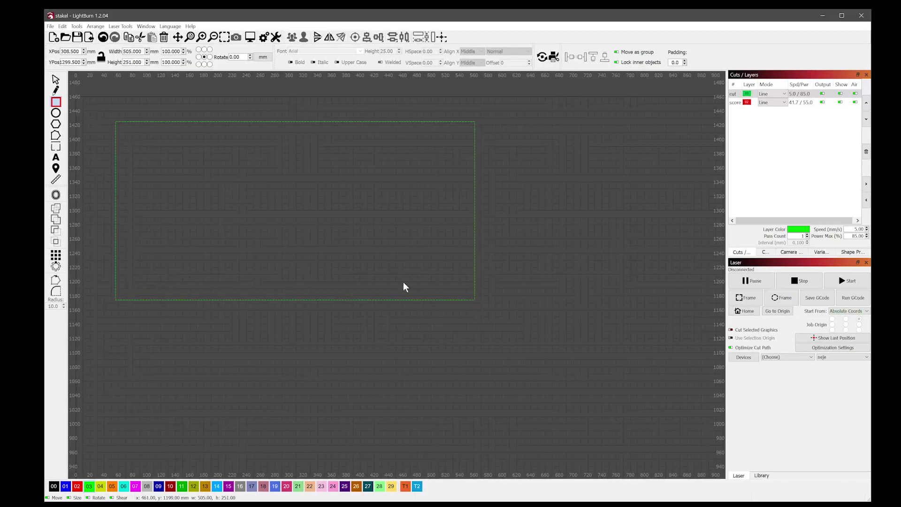
Set the rectangle's width to 420 mm and height to 230 mm, and move its centre to about X 349, Y 1269 mm
{"action": "left_click_drag", "start_coordinate": [141, 51], "coordinate": [123, 52]}
{"action": "type", "text": "420"}
{"action": "key", "text": "Return"}
{"action": "key", "text": "Tab"}
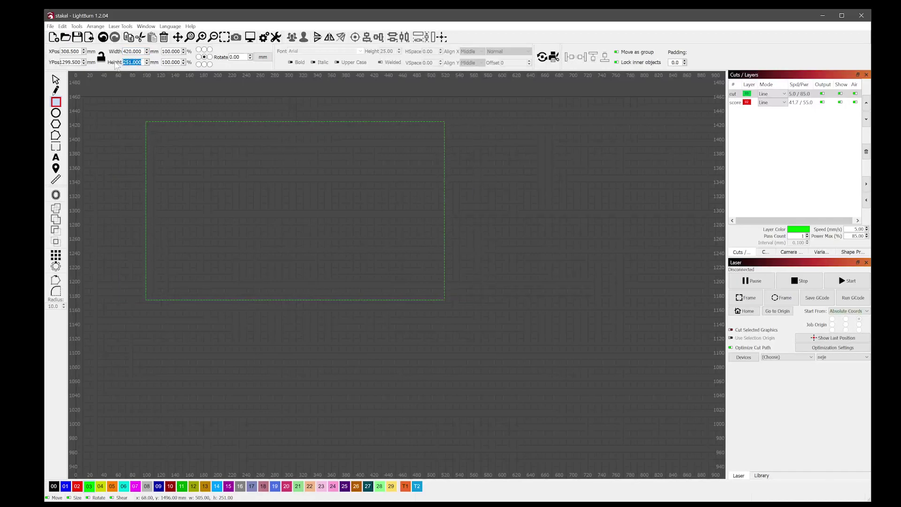
{"action": "type", "text": "230"}
{"action": "key", "text": "Return"}
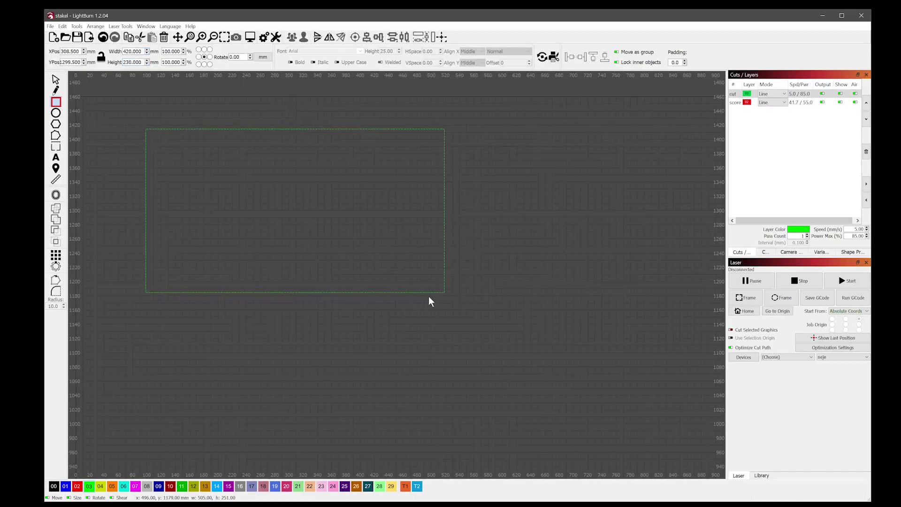
{"action": "left_click", "coordinate": [56, 80]}
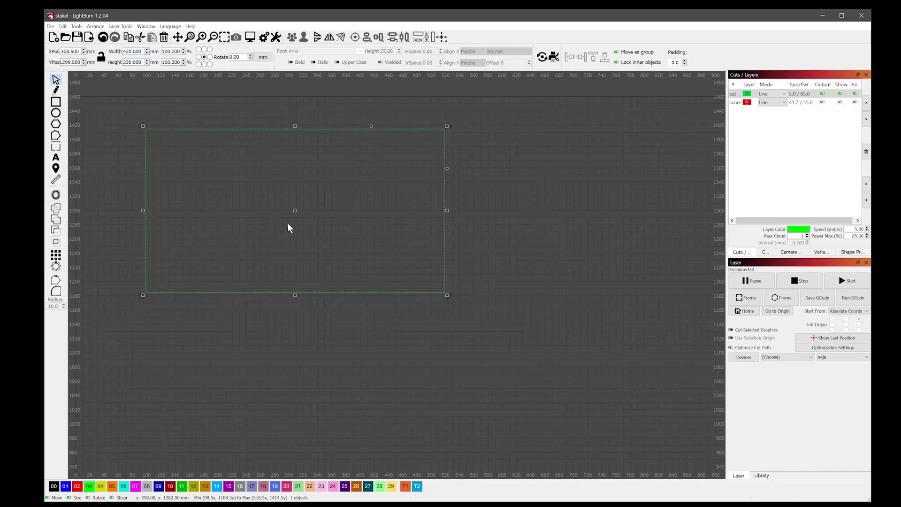
{"action": "left_click_drag", "start_coordinate": [296, 209], "coordinate": [324, 232]}
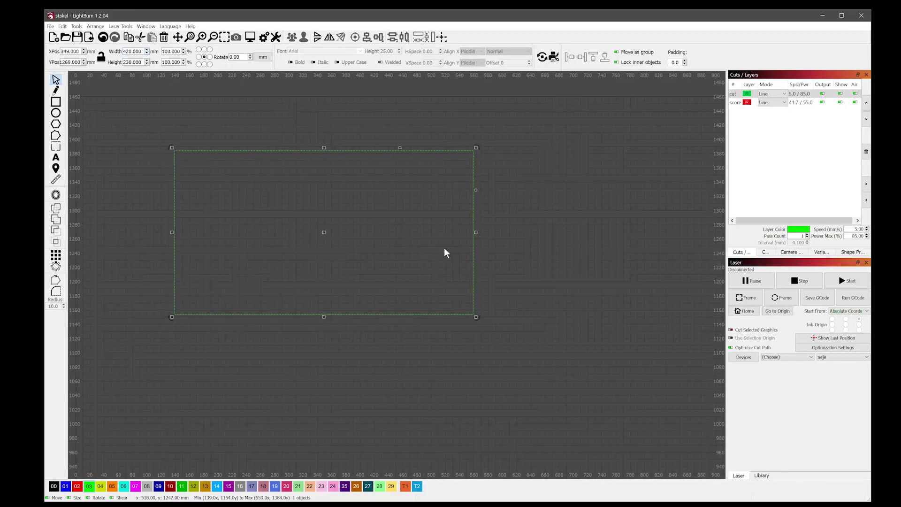
Paste two copies of the rectangle and place them side by side with a slight overlap below the original
{"action": "left_click", "coordinate": [395, 359]}
{"action": "key", "text": "ctrl+v"}
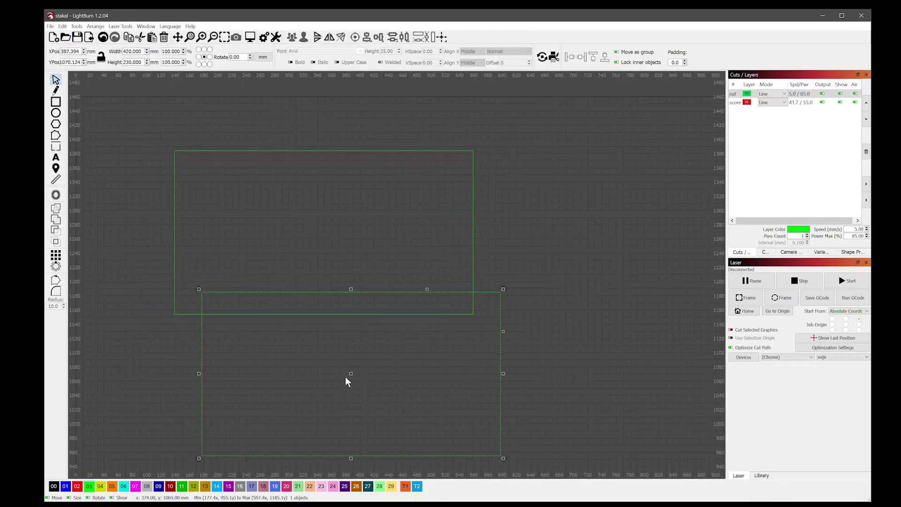
{"action": "left_click_drag", "start_coordinate": [352, 374], "coordinate": [285, 360]}
{"action": "left_click", "coordinate": [491, 386]}
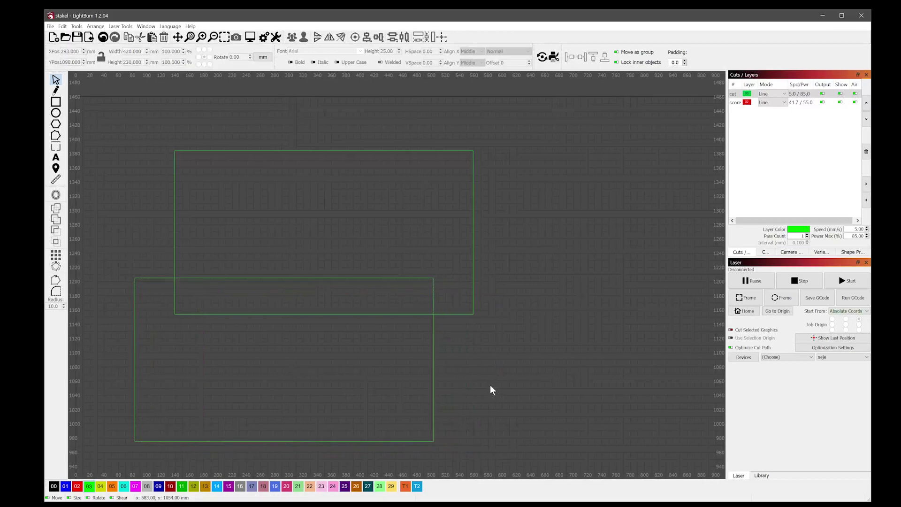
{"action": "key", "text": "ctrl+v"}
{"action": "left_click_drag", "start_coordinate": [488, 383], "coordinate": [548, 368]}
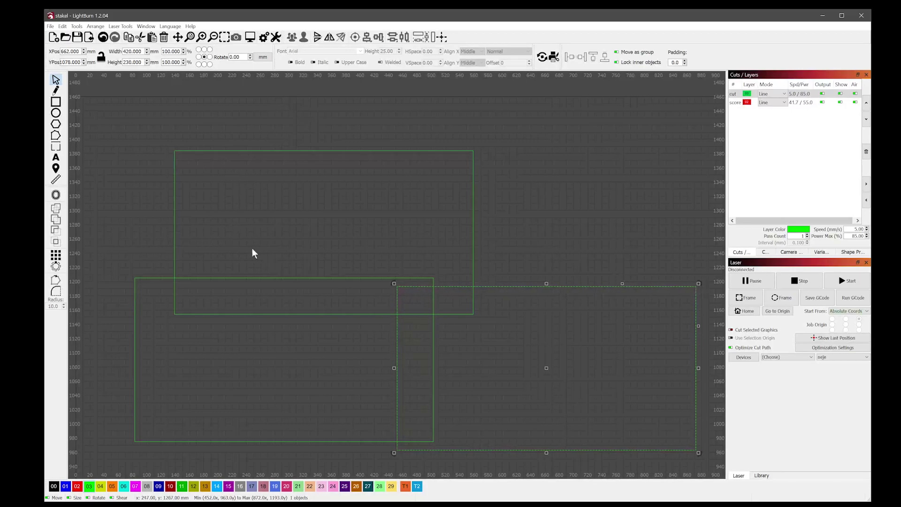
Set the height of both rectangle copies to 70 mm
{"action": "left_click", "coordinate": [280, 278]}
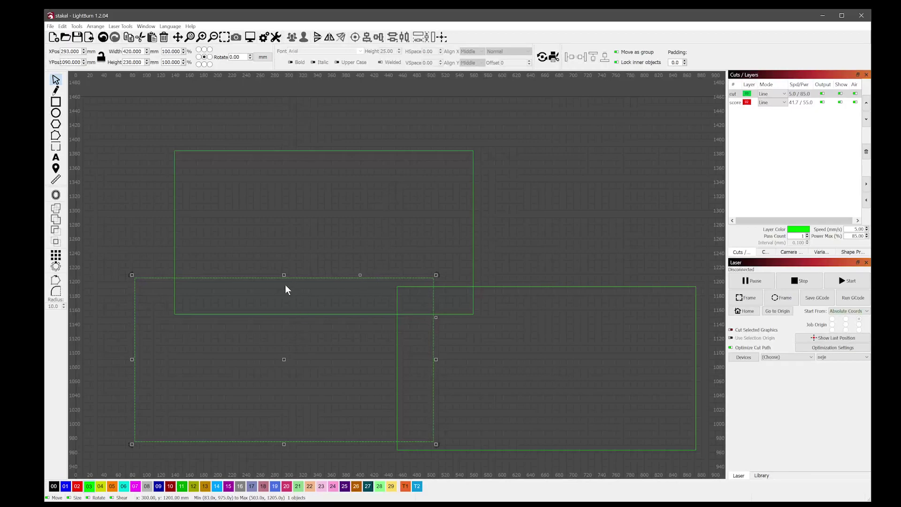
{"action": "left_click", "coordinate": [136, 62]}
{"action": "type", "text": "70"}
{"action": "key", "text": "Return"}
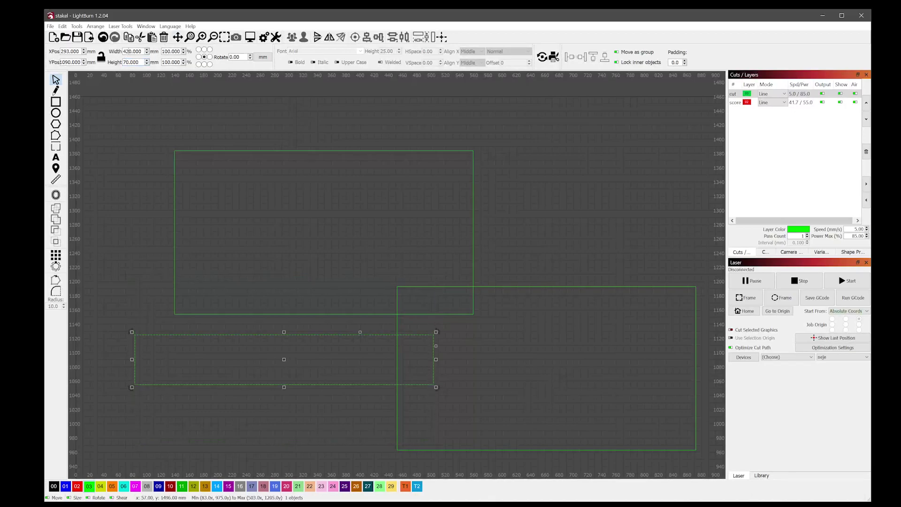
{"action": "left_click", "coordinate": [550, 286]}
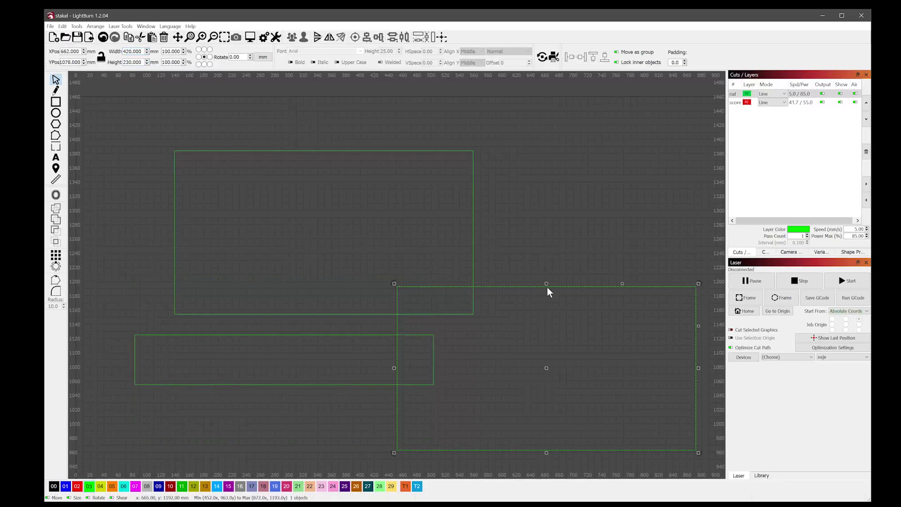
{"action": "double_click", "coordinate": [132, 62]}
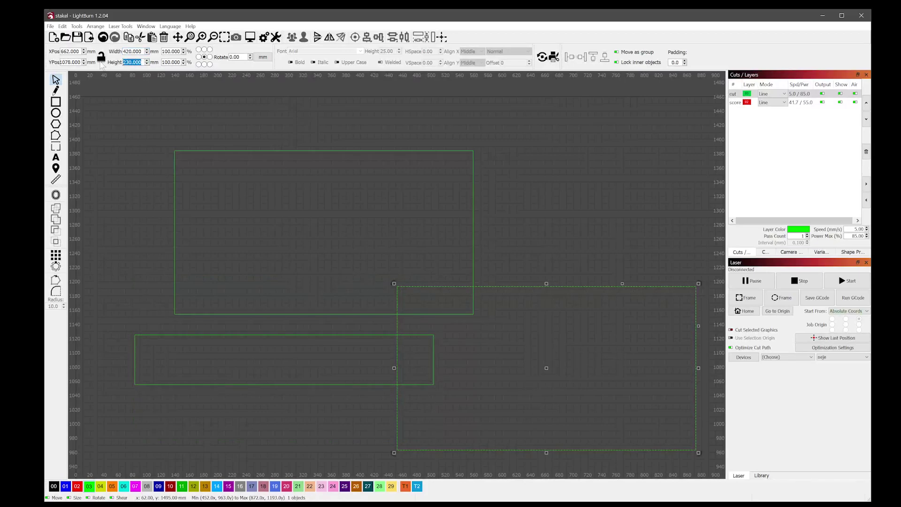
{"action": "type", "text": "70"}
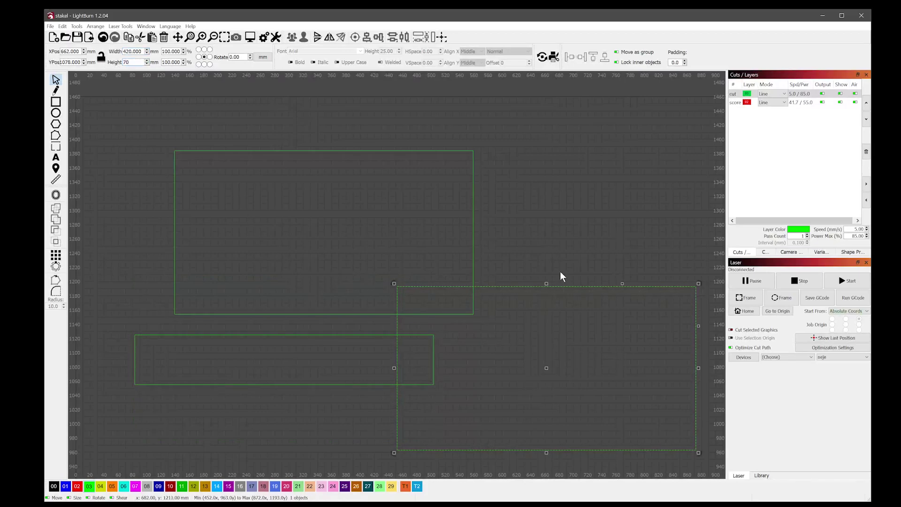
{"action": "left_click", "coordinate": [563, 336]}
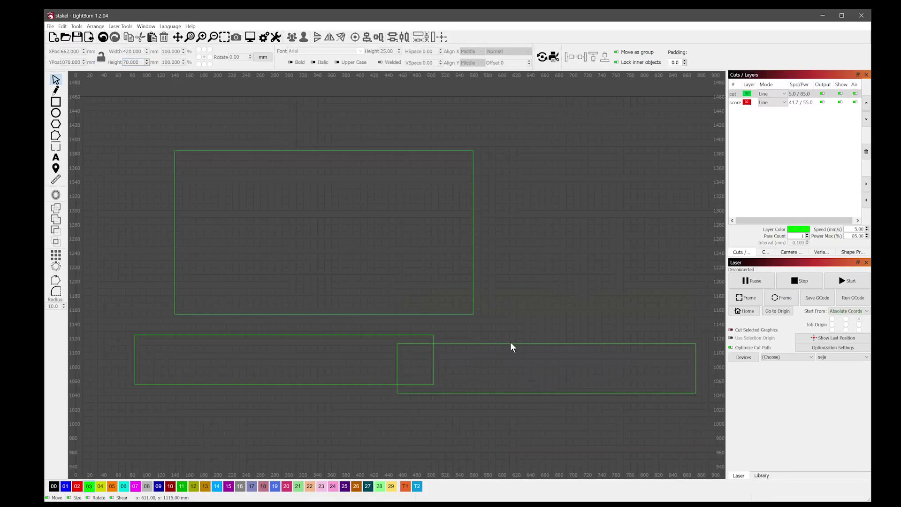
Assign both 70 mm high rectangles to the red score layer
{"action": "left_click_drag", "start_coordinate": [385, 367], "coordinate": [388, 369]}
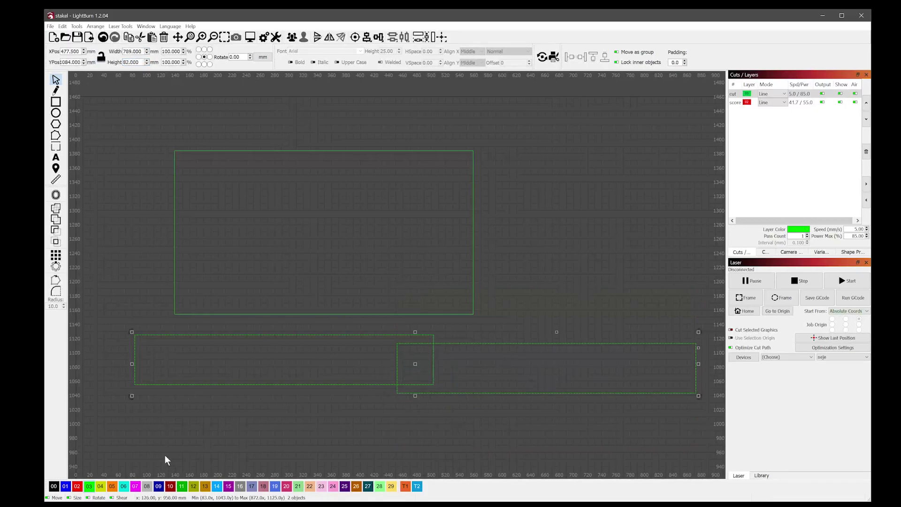
{"action": "left_click", "coordinate": [77, 486]}
{"action": "left_click", "coordinate": [377, 436]}
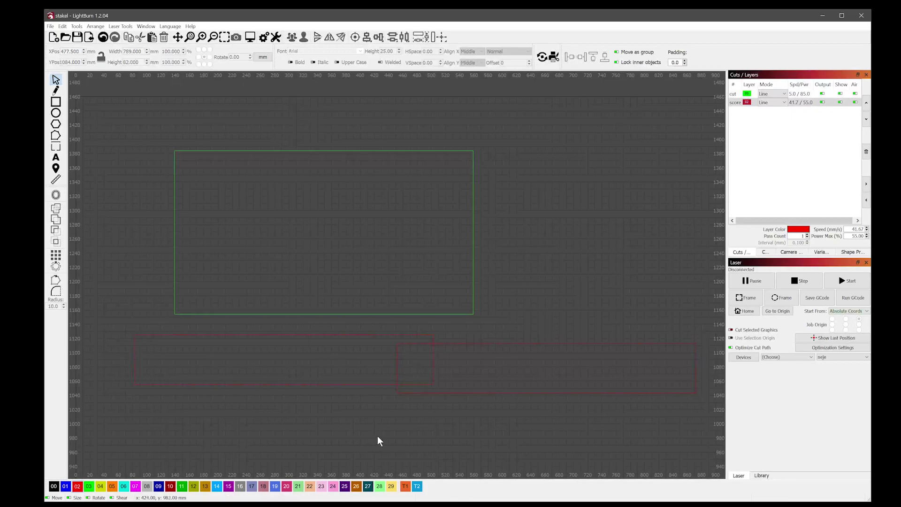
Move one score rectangle beside the green rectangle and the other across the green rectangle's lower edge
{"action": "left_click", "coordinate": [457, 394]}
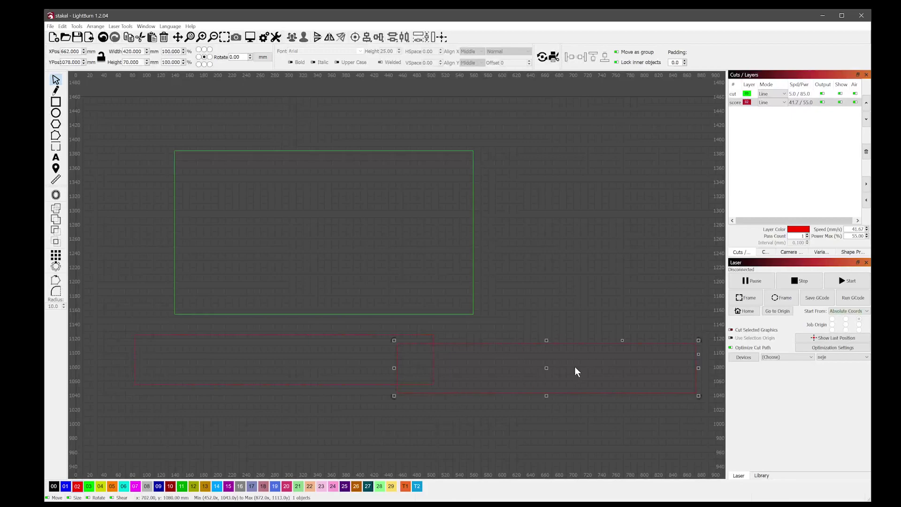
{"action": "scroll", "coordinate": [547, 369], "scroll_direction": "down", "scroll_amount": 2}
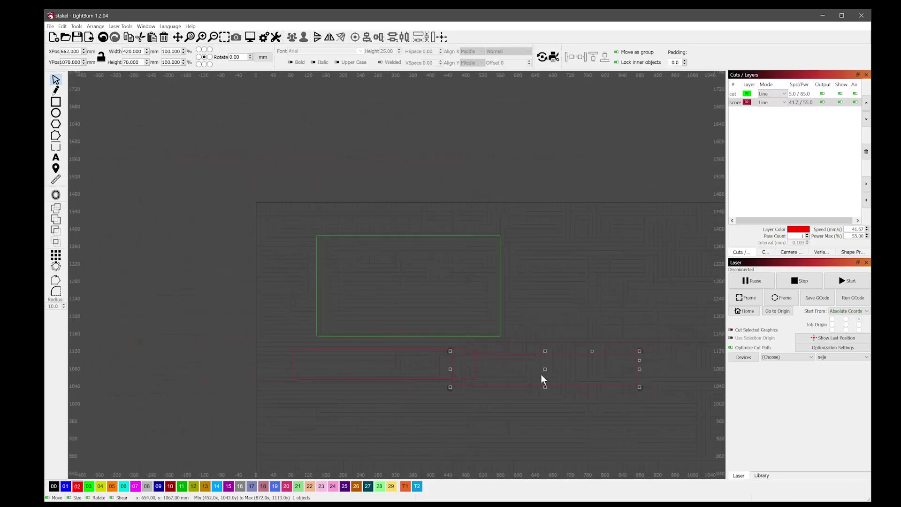
{"action": "left_click_drag", "start_coordinate": [551, 370], "coordinate": [563, 311]}
{"action": "left_click", "coordinate": [366, 371]}
{"action": "left_click_drag", "start_coordinate": [389, 367], "coordinate": [482, 379]}
{"action": "scroll", "coordinate": [467, 379], "scroll_direction": "down", "scroll_amount": 2}
{"action": "left_click_drag", "start_coordinate": [495, 407], "coordinate": [509, 381]}
{"action": "scroll", "coordinate": [450, 374], "scroll_direction": "up", "scroll_amount": 4}
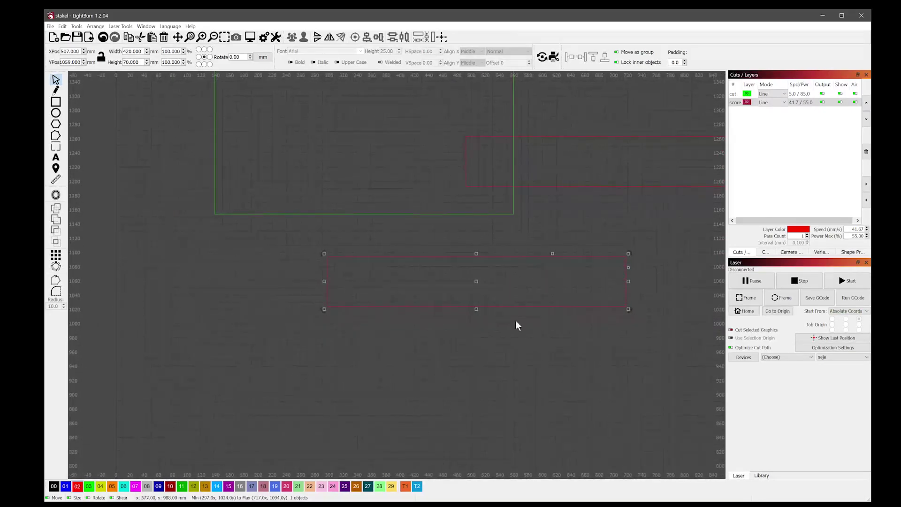
{"action": "left_click_drag", "start_coordinate": [476, 281], "coordinate": [469, 214]}
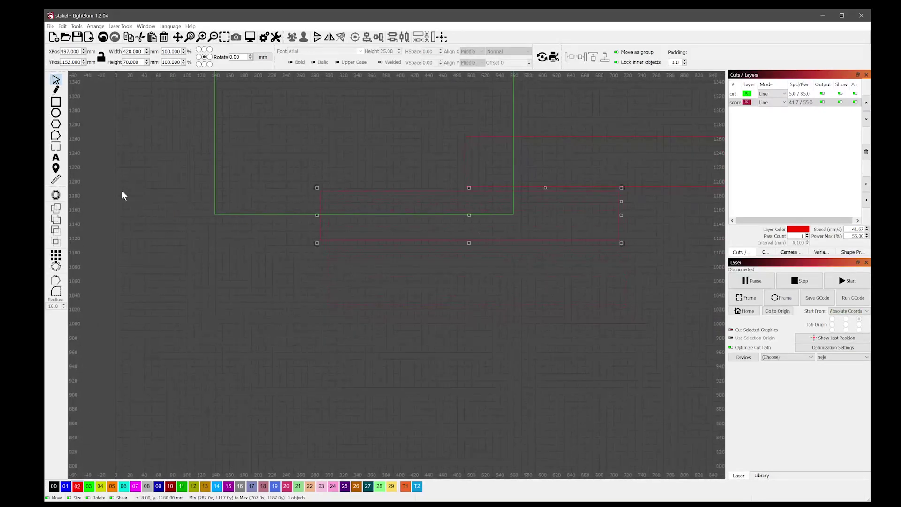
Draw a circle about 17 mm in diameter below the rectangles and assign it to the green cut layer
{"action": "left_click", "coordinate": [56, 113]}
{"action": "left_click_drag", "start_coordinate": [217, 288], "coordinate": [221, 299]}
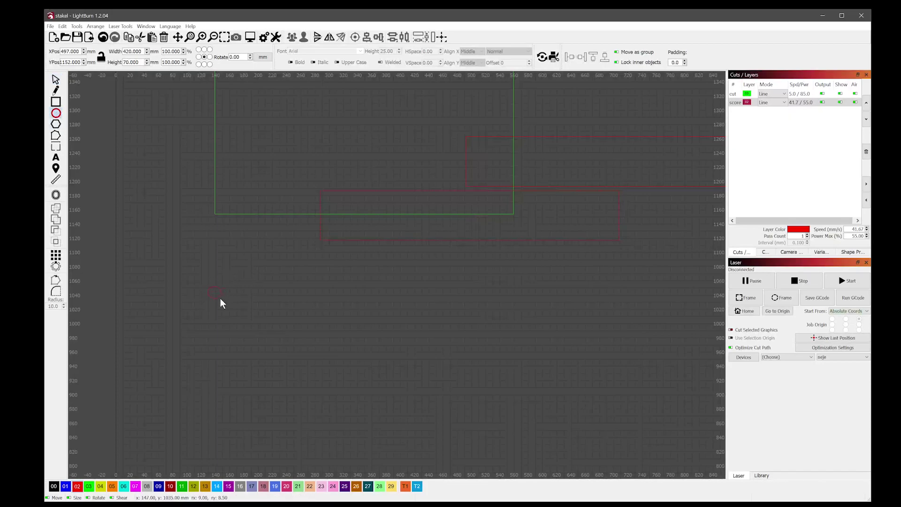
{"action": "left_click", "coordinate": [88, 487]}
Set the circle's width and height to 11 mm and move its centre to about X 130, Y 1066 mm
{"action": "left_click_drag", "start_coordinate": [139, 51], "coordinate": [112, 55]}
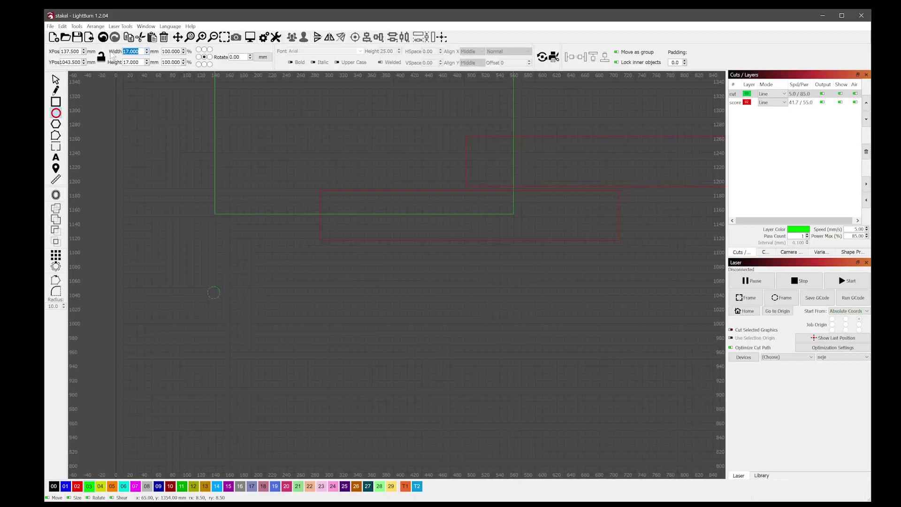
{"action": "type", "text": "11"}
{"action": "double_click", "coordinate": [135, 61]}
{"action": "key", "text": "ctrl+a"}
{"action": "type", "text": "1"}
{"action": "key", "text": "Return"}
{"action": "double_click", "coordinate": [125, 62]}
{"action": "type", "text": "11"}
{"action": "key", "text": "Return"}
{"action": "scroll", "coordinate": [216, 302], "scroll_direction": "up", "scroll_amount": 2}
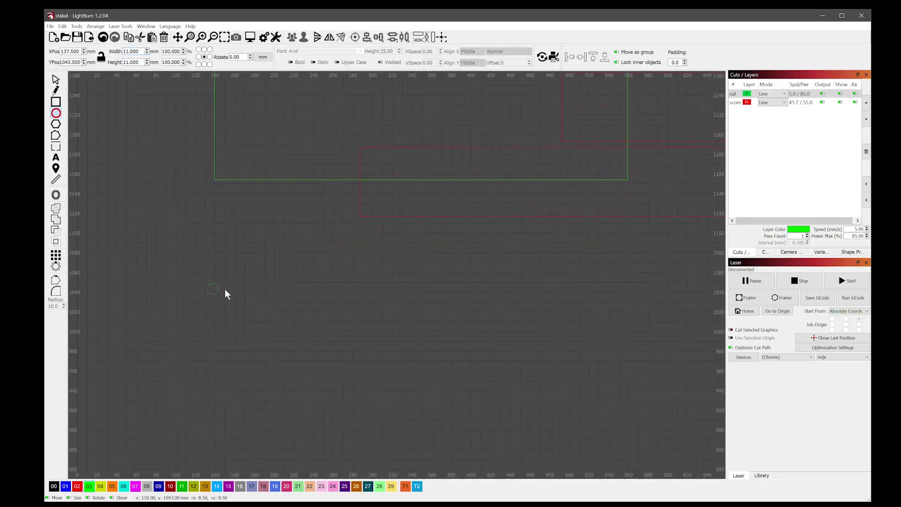
{"action": "key", "text": "Escape"}
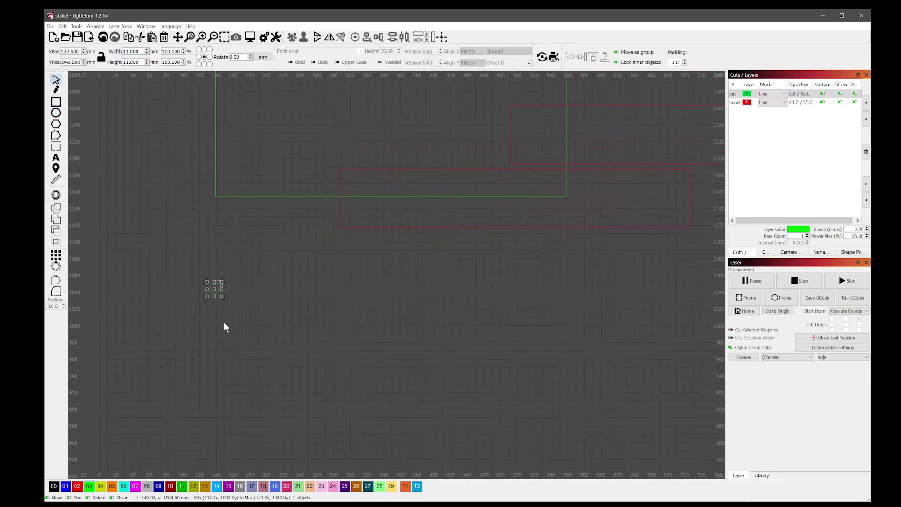
{"action": "left_click_drag", "start_coordinate": [212, 290], "coordinate": [208, 271]}
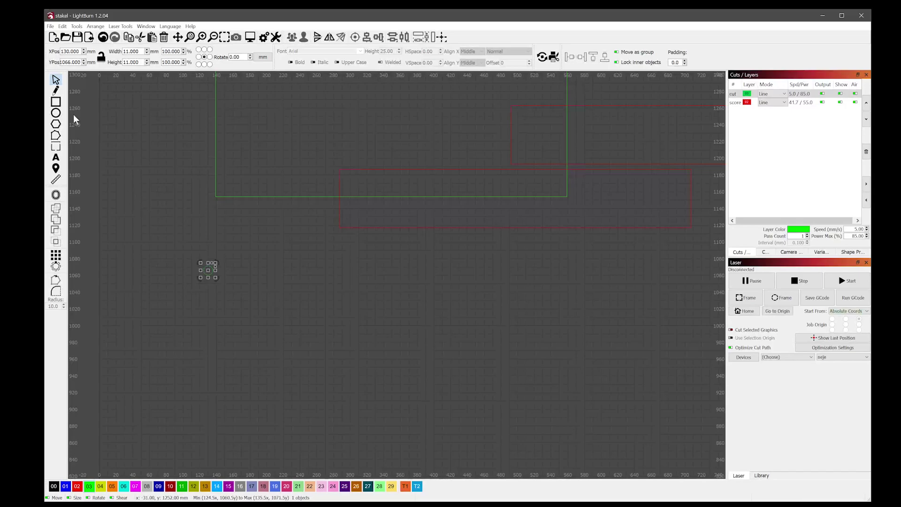
Create a grid array of the circle with 16 columns and one row, spaced 25.4 mm centre to centre
{"action": "left_click", "coordinate": [55, 255]}
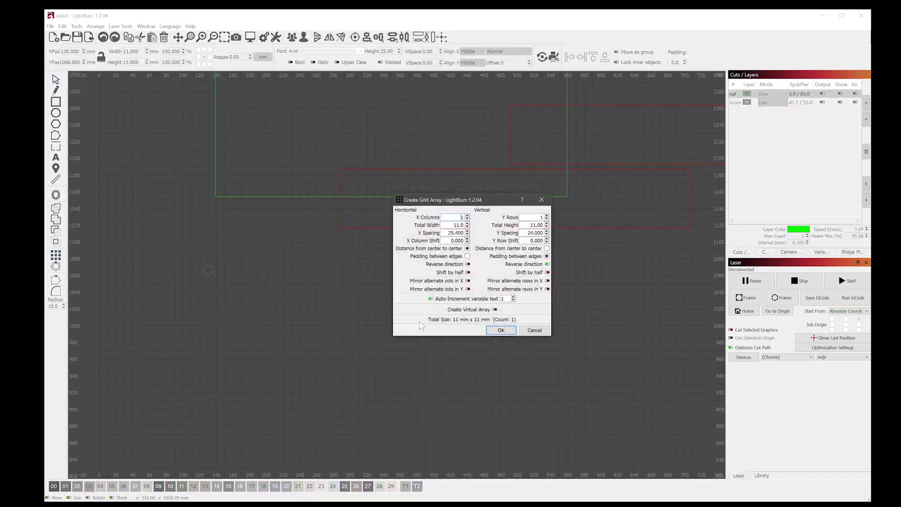
{"action": "left_click_drag", "start_coordinate": [456, 201], "coordinate": [459, 177]}
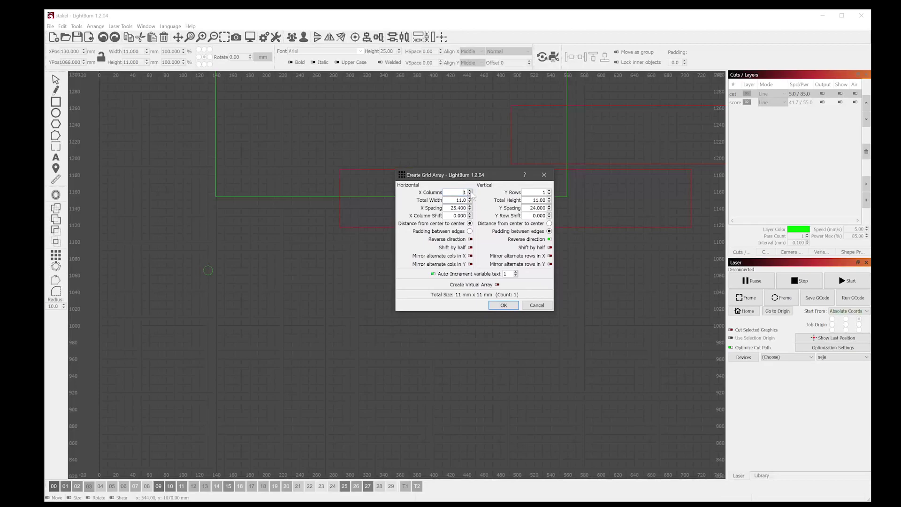
{"action": "scroll", "coordinate": [472, 192], "scroll_direction": "up", "scroll_amount": 8}
{"action": "scroll", "coordinate": [472, 193], "scroll_direction": "up", "scroll_amount": 7}
{"action": "left_click_drag", "start_coordinate": [468, 177], "coordinate": [344, 303]}
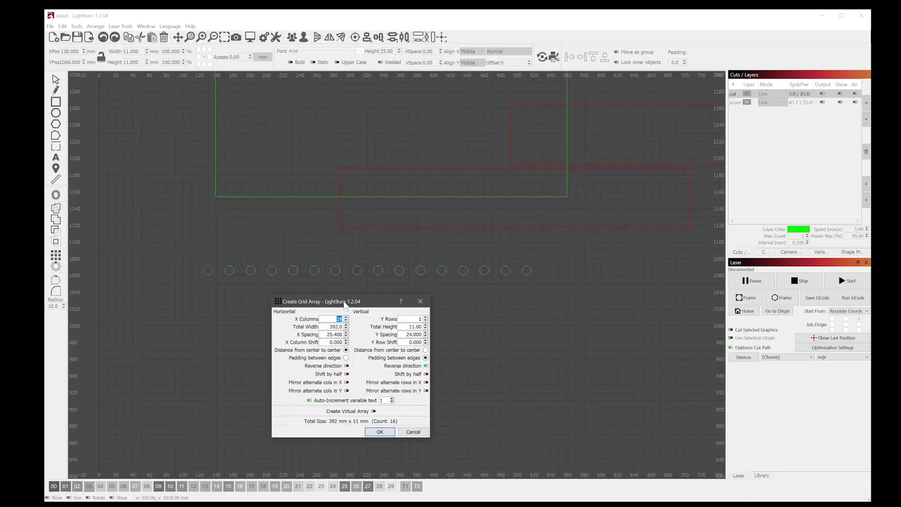
{"action": "left_click", "coordinate": [381, 432]}
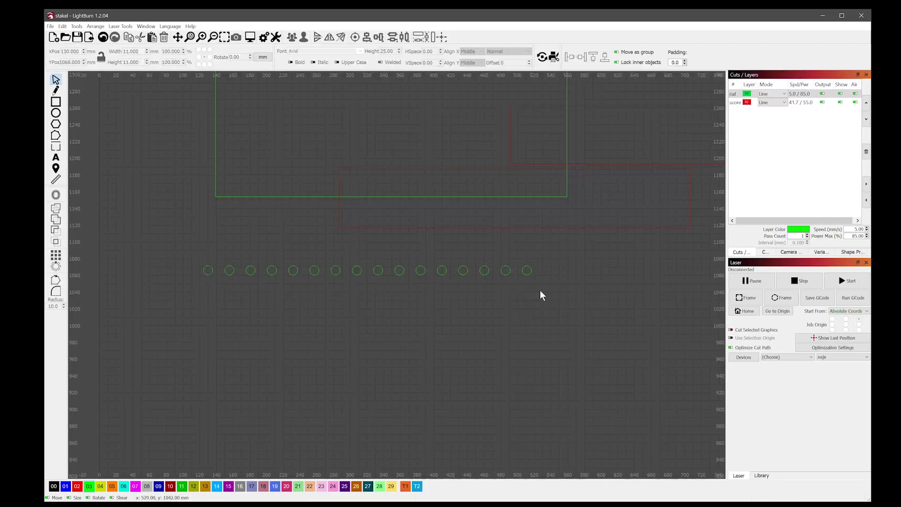
Group the row of 16 circles and move the group down to about X 291, Y 911 mm
{"action": "left_click_drag", "start_coordinate": [199, 273], "coordinate": [199, 270]}
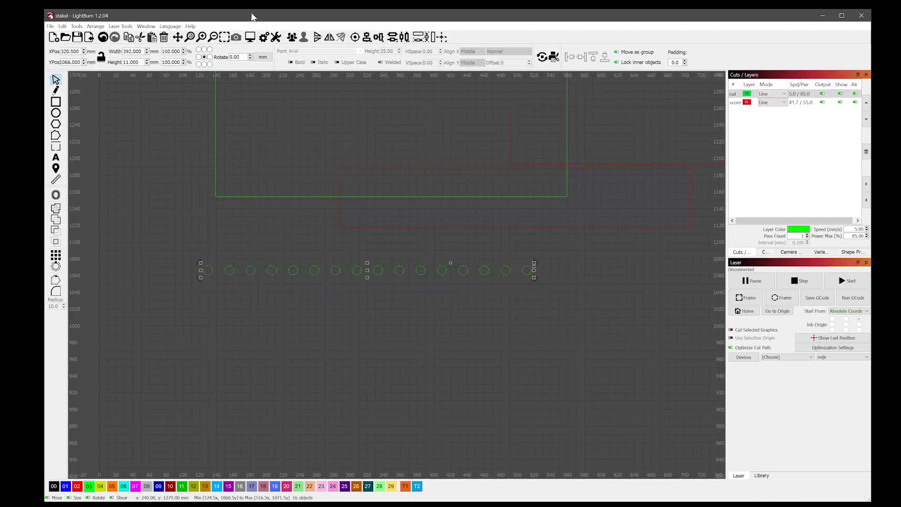
{"action": "left_click", "coordinate": [292, 37]}
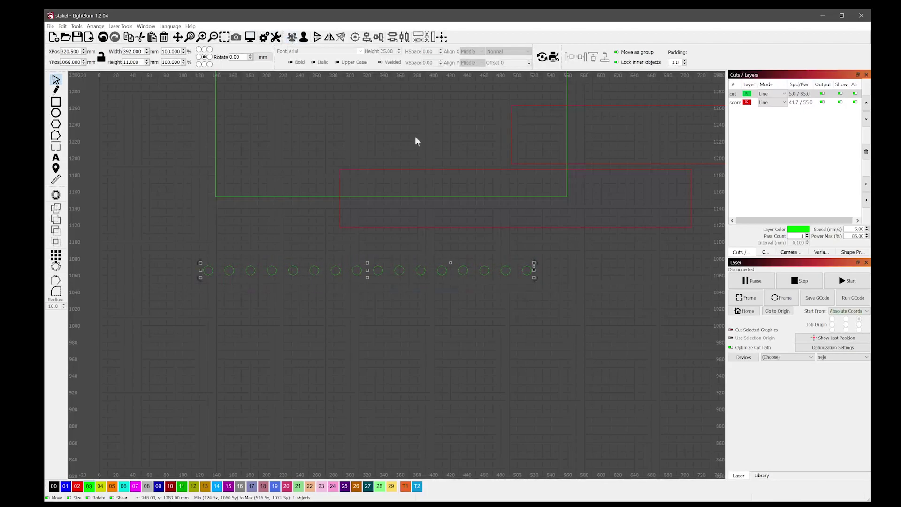
{"action": "left_click_drag", "start_coordinate": [365, 271], "coordinate": [340, 400]}
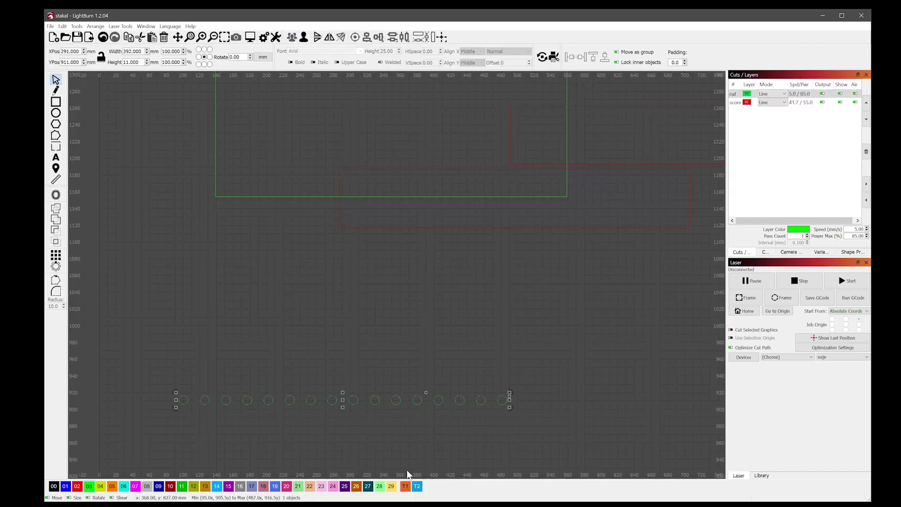
Duplicate the row of holes above the original and centre a 70 mm score rectangle on the copy at X 266, Y 1028 mm
{"action": "key", "text": "ctrl+v"}
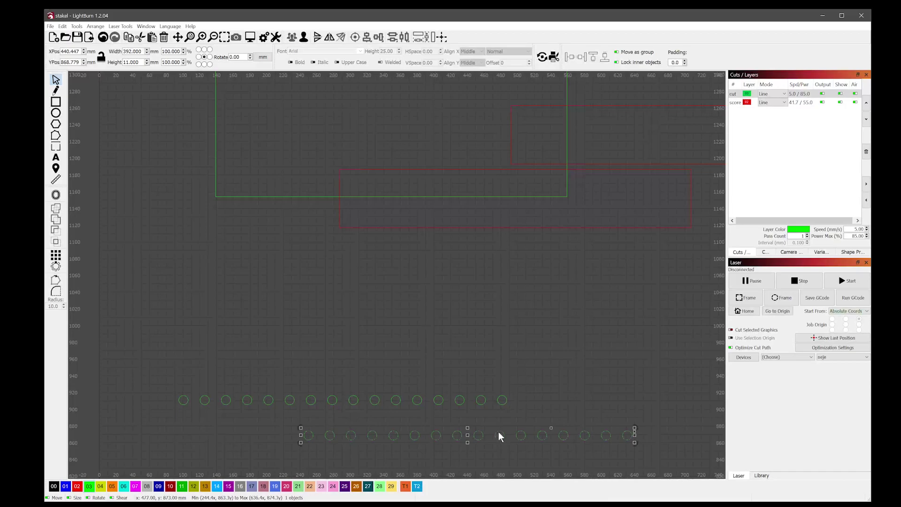
{"action": "left_click_drag", "start_coordinate": [459, 429], "coordinate": [322, 306]}
{"action": "left_click", "coordinate": [511, 230]}
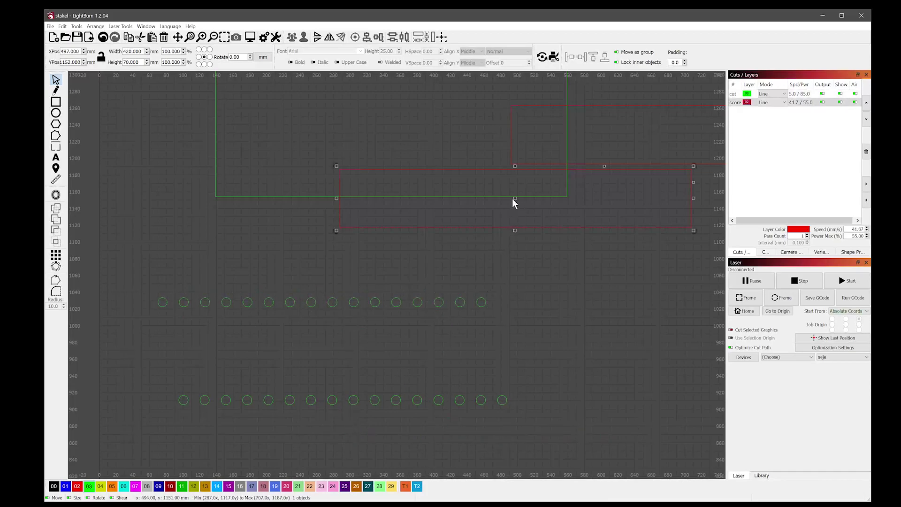
{"action": "left_click_drag", "start_coordinate": [515, 199], "coordinate": [389, 264]}
{"action": "left_click_drag", "start_coordinate": [318, 277], "coordinate": [317, 284]}
{"action": "left_click_drag", "start_coordinate": [506, 333], "coordinate": [125, 230]}
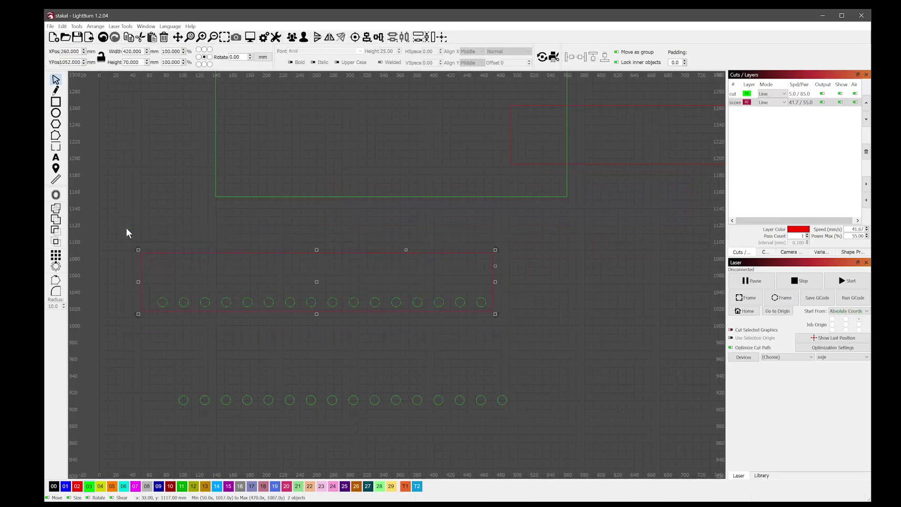
{"action": "left_click", "coordinate": [356, 39]}
{"action": "left_click", "coordinate": [590, 359]}
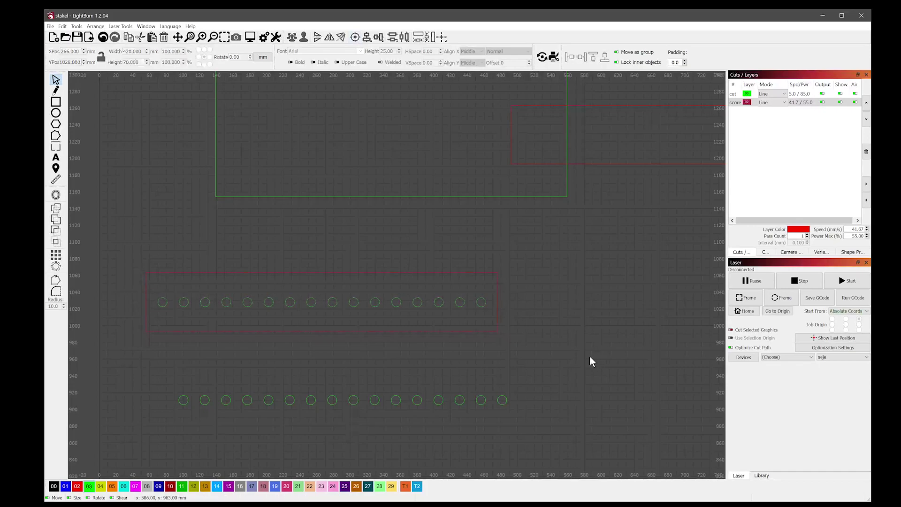
Move the other score rectangle over the remaining hole row and align their centres at X 291, Y 911 mm
{"action": "left_click_drag", "start_coordinate": [606, 275], "coordinate": [293, 426]}
{"action": "left_click_drag", "start_coordinate": [527, 446], "coordinate": [125, 349]}
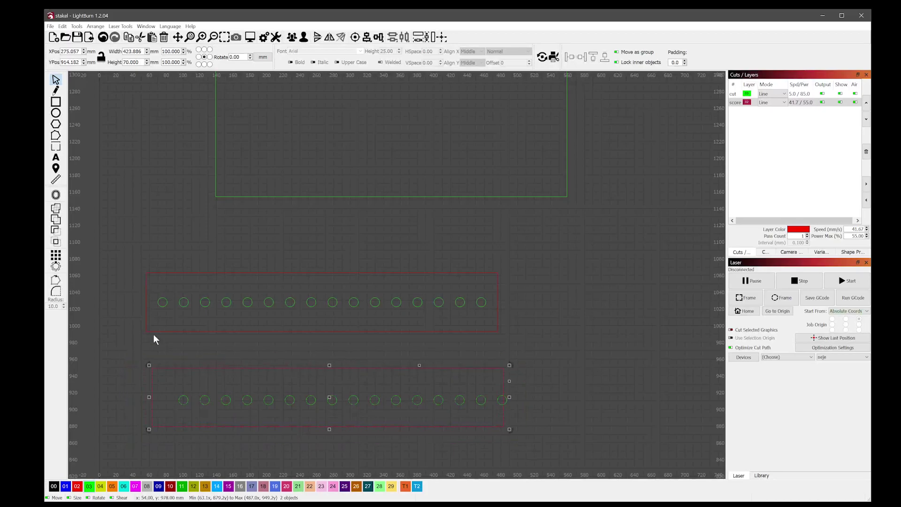
{"action": "left_click", "coordinate": [356, 37]}
{"action": "left_click", "coordinate": [605, 335]}
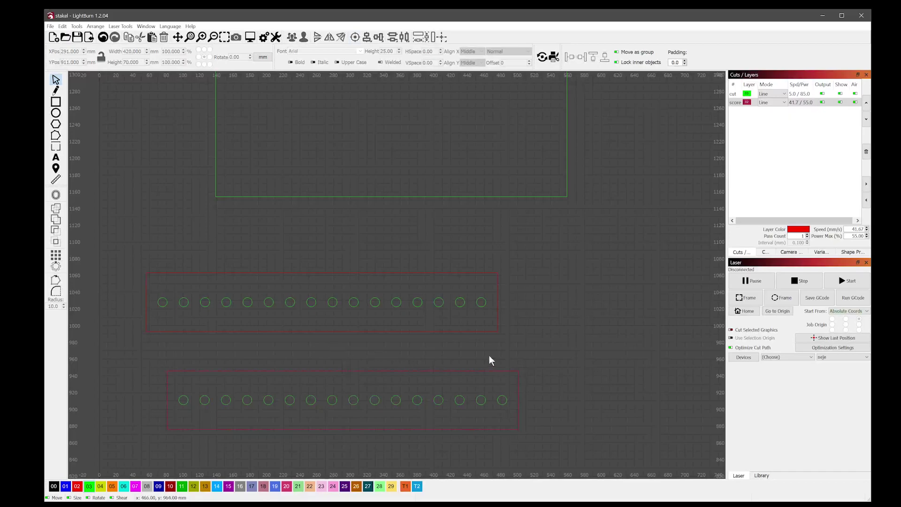
Move the upper rectangle with its holes to the cut outline's lower-left corner, centred at X 349, Y 1189 mm
{"action": "left_click_drag", "start_coordinate": [514, 345], "coordinate": [132, 246]}
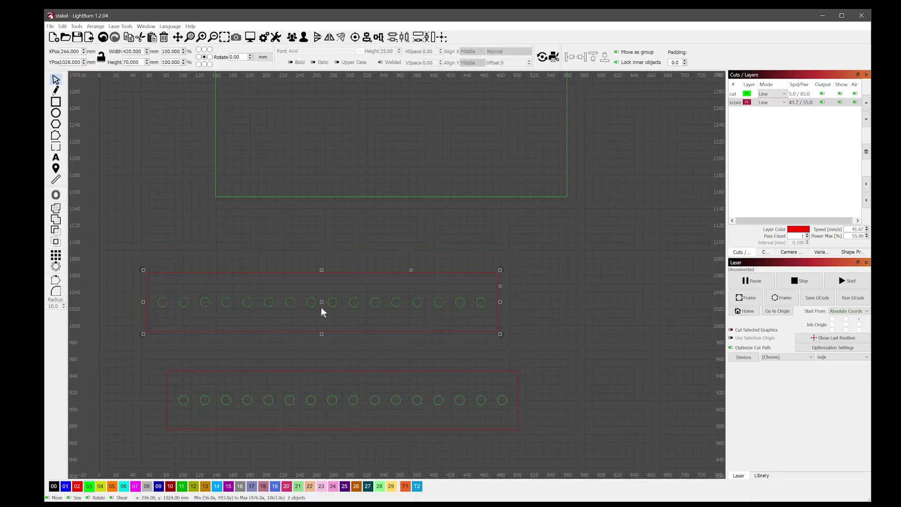
{"action": "left_click_drag", "start_coordinate": [322, 302], "coordinate": [392, 167]}
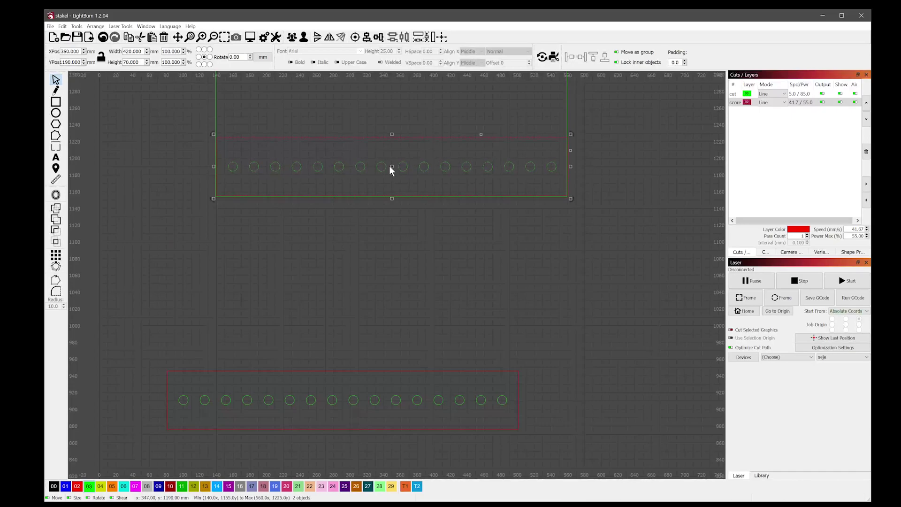
{"action": "scroll", "coordinate": [236, 192], "scroll_direction": "up", "scroll_amount": 6}
{"action": "scroll", "coordinate": [221, 228], "scroll_direction": "up", "scroll_amount": 6}
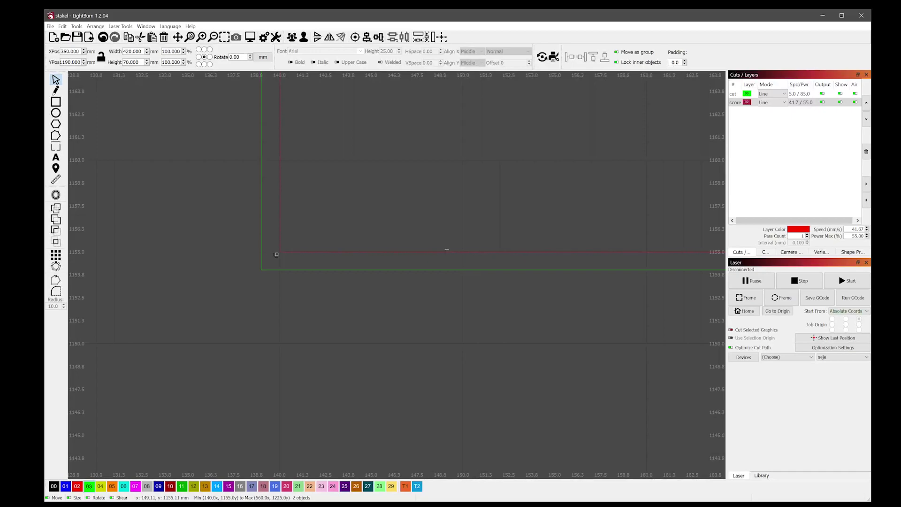
{"action": "mouse_move", "coordinate": [276, 255]}
{"action": "left_mouse_down"}
{"action": "mouse_move", "coordinate": [277, 161]}
{"action": "mouse_move", "coordinate": [277, 272]}
{"action": "left_mouse_up"}
{"action": "key", "text": "Left"}
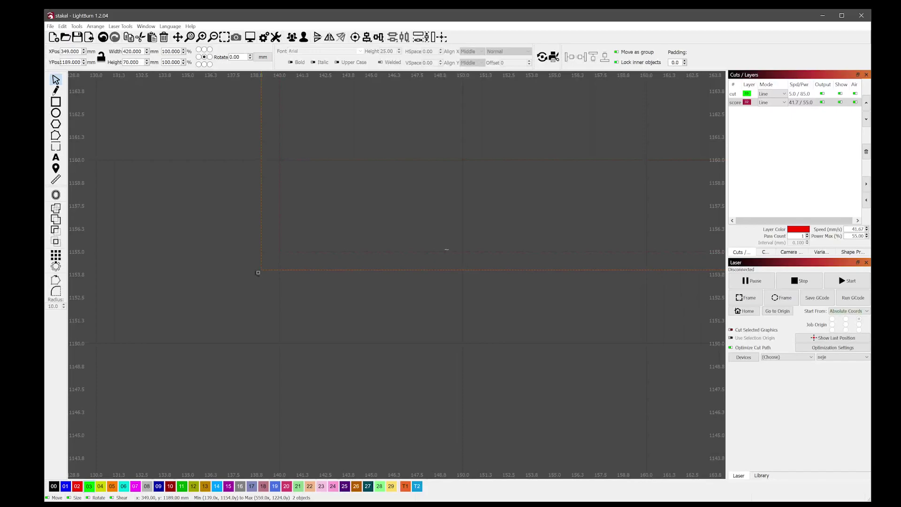
Move the other rectangle with its holes directly above the first one in the outline, centred at X 349, Y 1259 mm
{"action": "scroll", "coordinate": [423, 277], "scroll_direction": "down", "scroll_amount": 5}
{"action": "scroll", "coordinate": [419, 329], "scroll_direction": "down", "scroll_amount": 5}
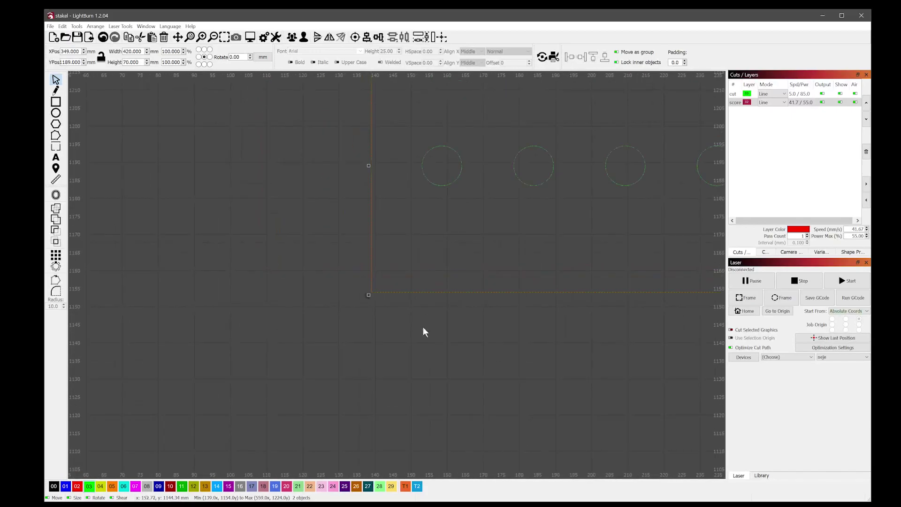
{"action": "scroll", "coordinate": [369, 327], "scroll_direction": "down", "scroll_amount": 5}
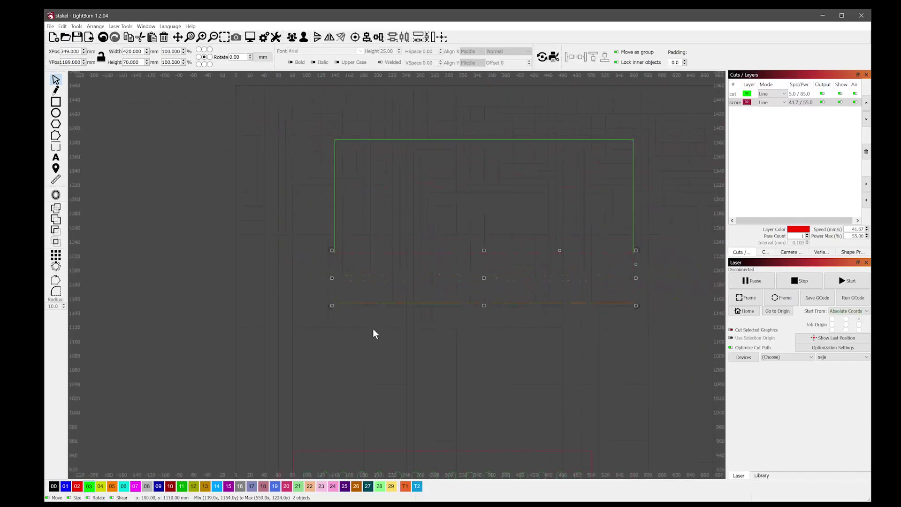
{"action": "scroll", "coordinate": [447, 332], "scroll_direction": "down", "scroll_amount": 2}
{"action": "scroll", "coordinate": [527, 396], "scroll_direction": "up", "scroll_amount": 2}
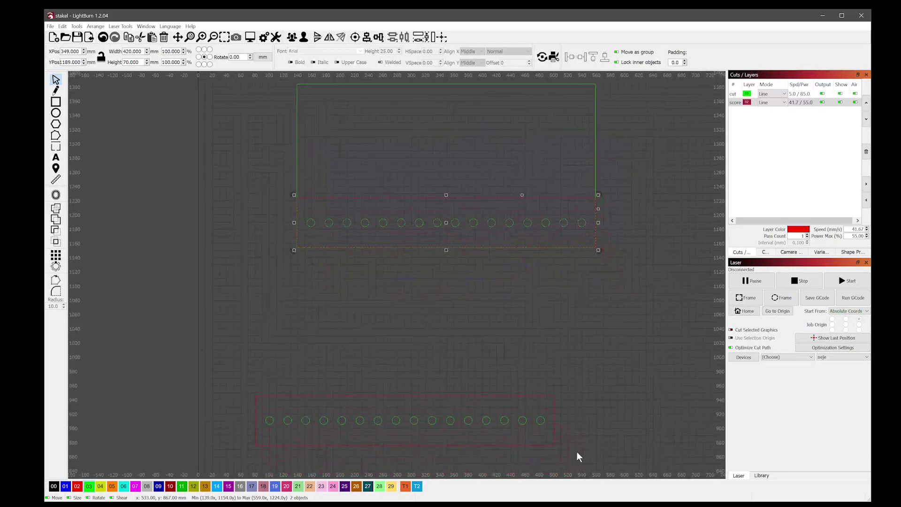
{"action": "left_click_drag", "start_coordinate": [227, 361], "coordinate": [571, 452]}
{"action": "left_click_drag", "start_coordinate": [406, 422], "coordinate": [448, 168]}
{"action": "scroll", "coordinate": [431, 187], "scroll_direction": "up", "scroll_amount": 6}
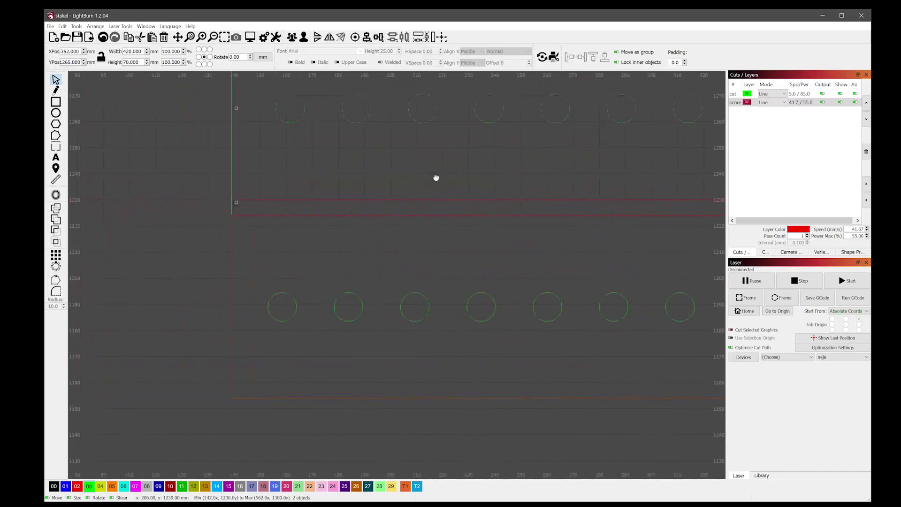
{"action": "scroll", "coordinate": [284, 198], "scroll_direction": "up", "scroll_amount": 4}
{"action": "scroll", "coordinate": [284, 195], "scroll_direction": "up", "scroll_amount": 1}
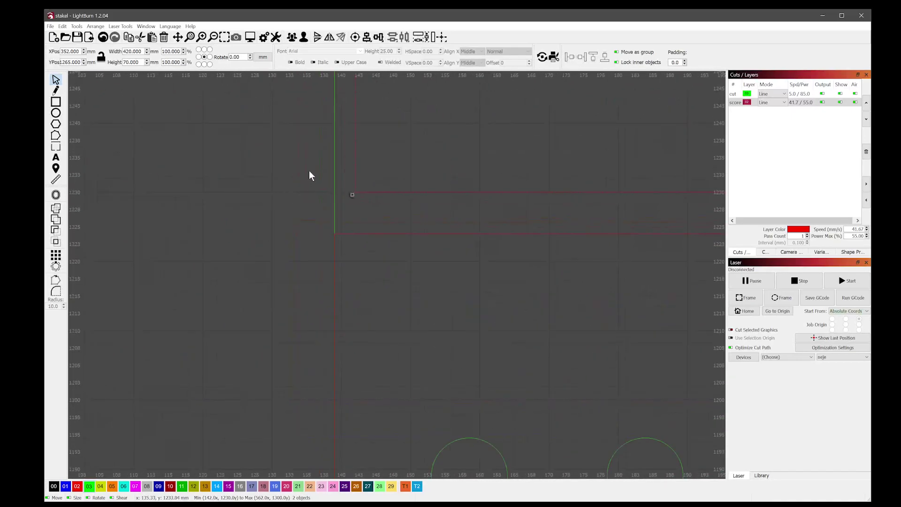
{"action": "key", "text": "Down"}
{"action": "key", "text": "Left"}
{"action": "key", "text": "Left"}
{"action": "key", "text": "Left"}
{"action": "key", "text": "Down"}
Break the lower score rectangle apart into its individual lines
{"action": "scroll", "coordinate": [399, 212], "scroll_direction": "down", "scroll_amount": 10}
{"action": "left_click_drag", "start_coordinate": [331, 222], "coordinate": [197, 226]}
{"action": "scroll", "coordinate": [347, 298], "scroll_direction": "down", "scroll_amount": 3}
{"action": "left_click_drag", "start_coordinate": [356, 314], "coordinate": [392, 348]}
{"action": "scroll", "coordinate": [479, 354], "scroll_direction": "down", "scroll_amount": 5}
{"action": "left_click_drag", "start_coordinate": [518, 353], "coordinate": [620, 346]}
{"action": "scroll", "coordinate": [452, 279], "scroll_direction": "up", "scroll_amount": 3}
{"action": "left_click_drag", "start_coordinate": [553, 385], "coordinate": [448, 364]}
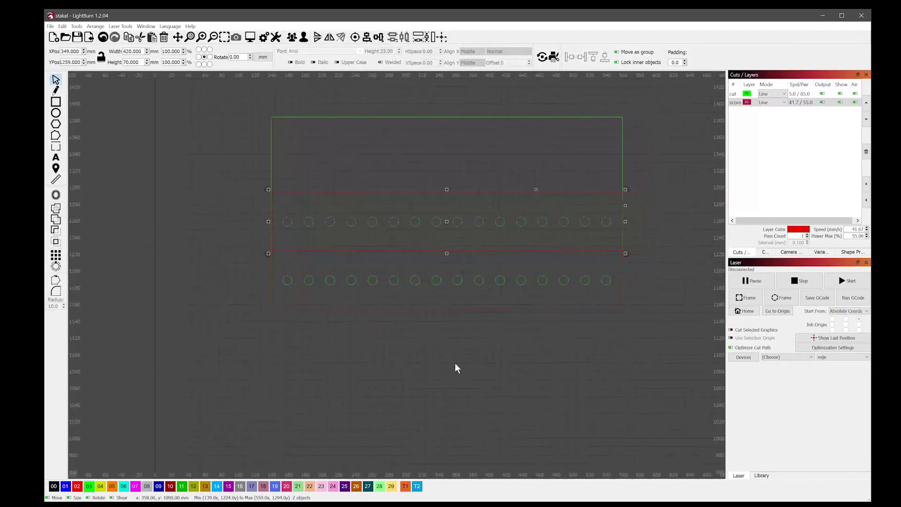
{"action": "left_click", "coordinate": [456, 364]}
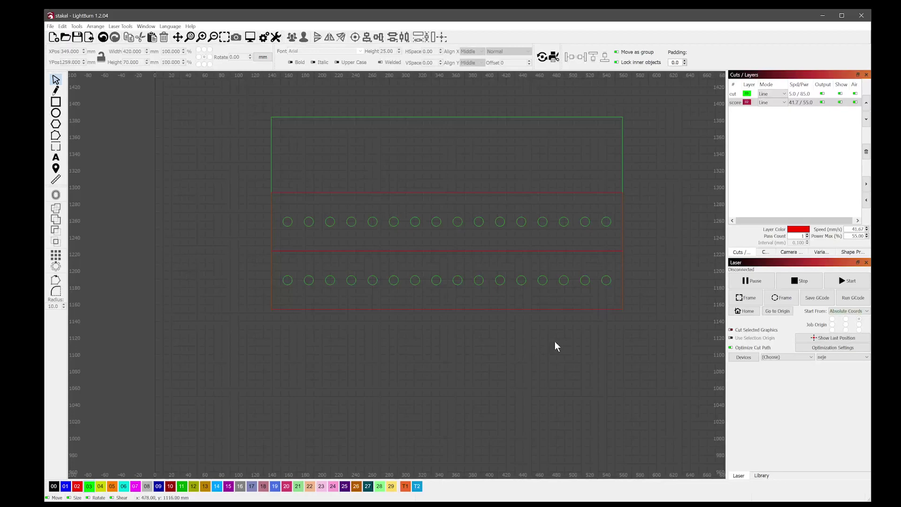
{"action": "scroll", "coordinate": [629, 274], "scroll_direction": "up", "scroll_amount": 2}
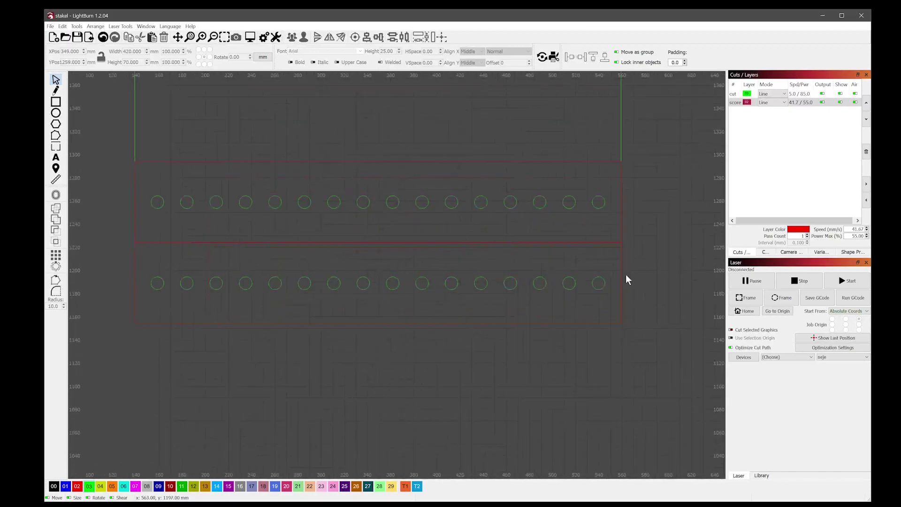
{"action": "left_click", "coordinate": [621, 269]}
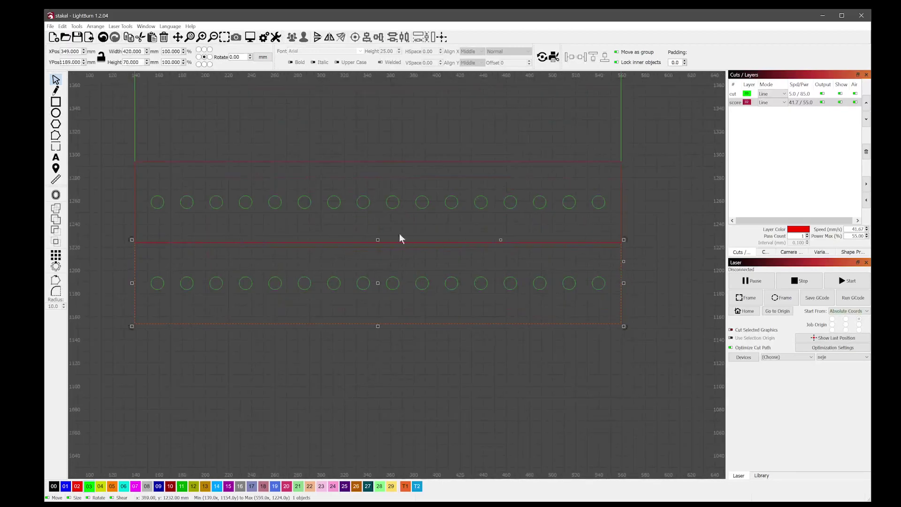
{"action": "left_click", "coordinate": [393, 341]}
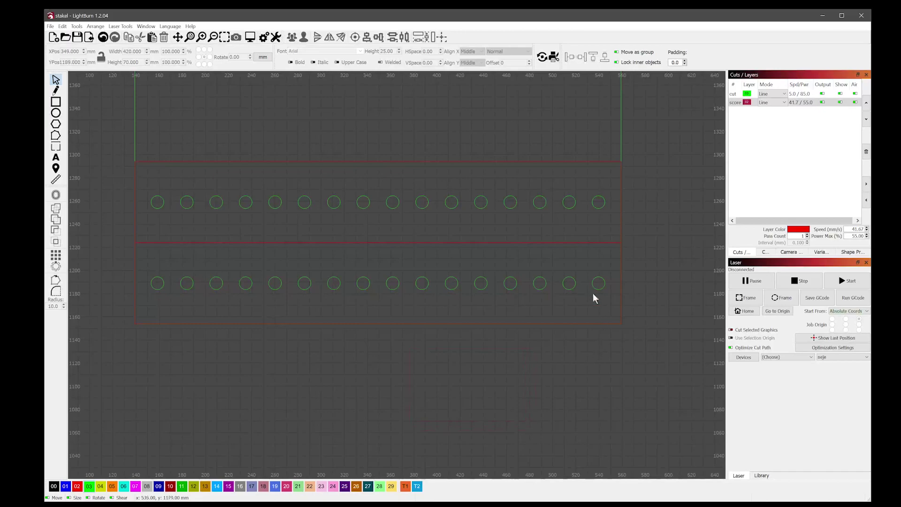
Try enclosing and crossing window selections around the right edge of the lower score rectangle
{"action": "left_click_drag", "start_coordinate": [600, 236], "coordinate": [653, 337]}
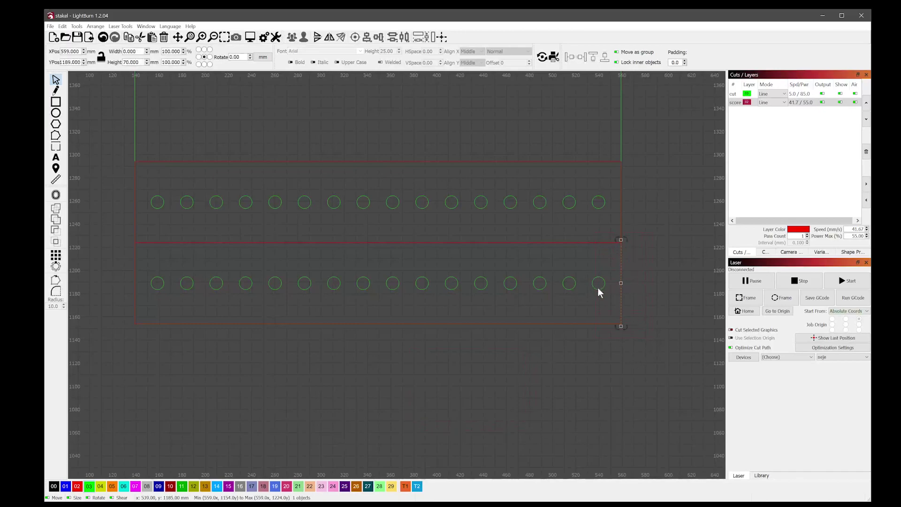
{"action": "left_click_drag", "start_coordinate": [596, 236], "coordinate": [603, 245]}
{"action": "left_click_drag", "start_coordinate": [650, 338], "coordinate": [650, 338]}
{"action": "left_click_drag", "start_coordinate": [585, 233], "coordinate": [610, 277]}
{"action": "left_click_drag", "start_coordinate": [653, 344], "coordinate": [652, 346]}
{"action": "left_click_drag", "start_coordinate": [578, 229], "coordinate": [577, 303]}
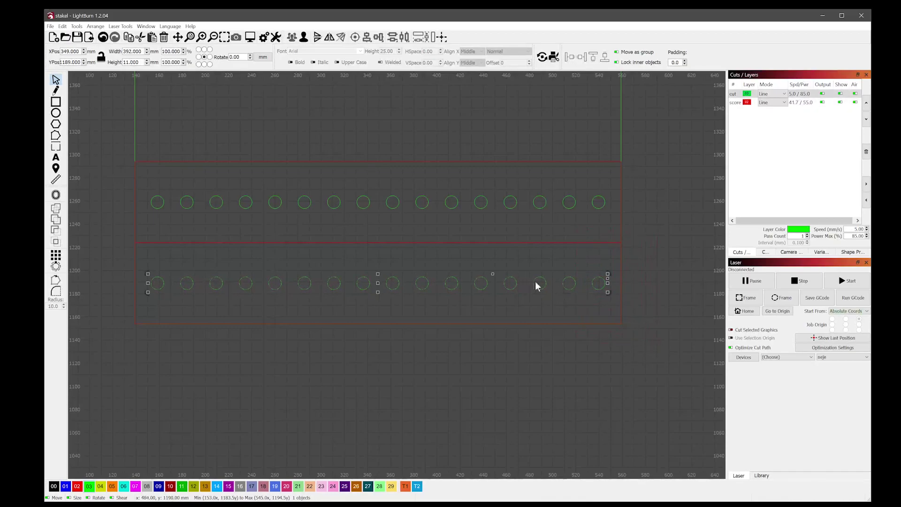
{"action": "left_click_drag", "start_coordinate": [588, 228], "coordinate": [601, 247]}
{"action": "left_click_drag", "start_coordinate": [642, 329], "coordinate": [538, 229]}
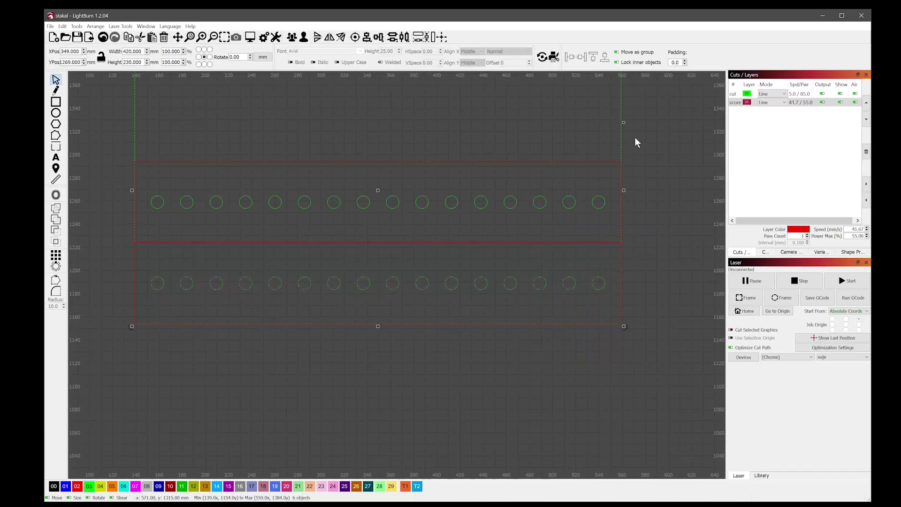
{"action": "left_click", "coordinate": [663, 281]}
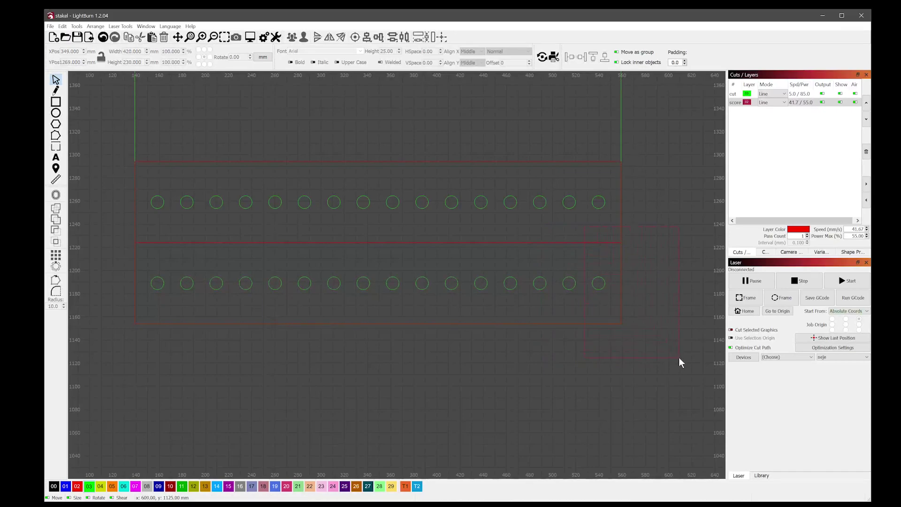
Delete the right, bottom and left lines of the lower score rectangle where they overlap the cut outline
{"action": "left_click_drag", "start_coordinate": [679, 357], "coordinate": [680, 359]}
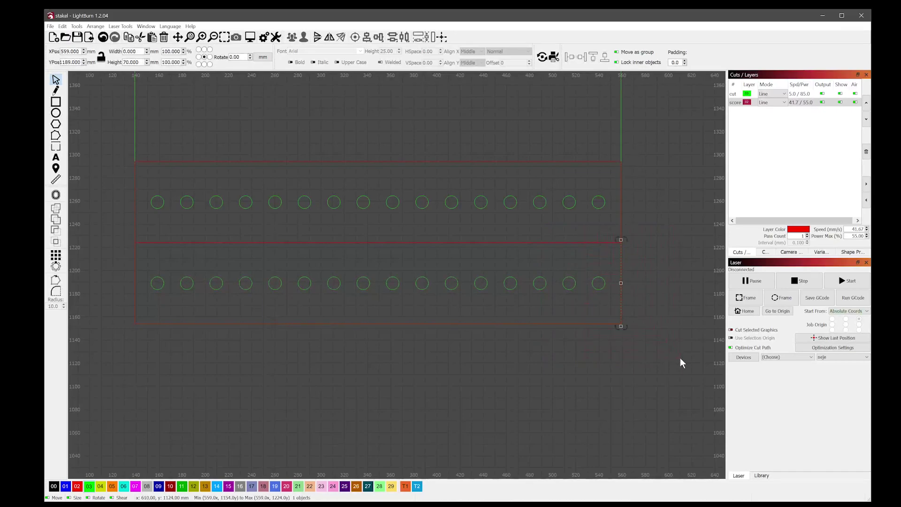
{"action": "left_click", "coordinate": [630, 312]}
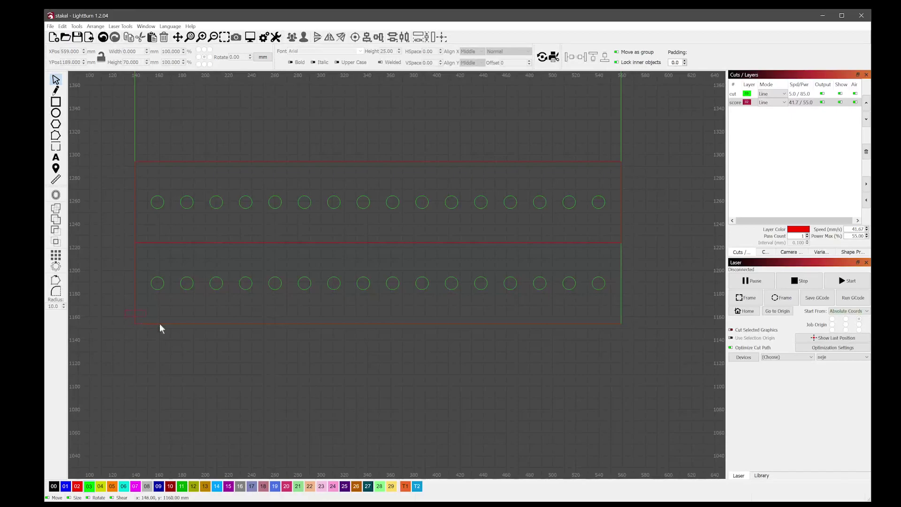
{"action": "left_click_drag", "start_coordinate": [651, 407], "coordinate": [652, 410]}
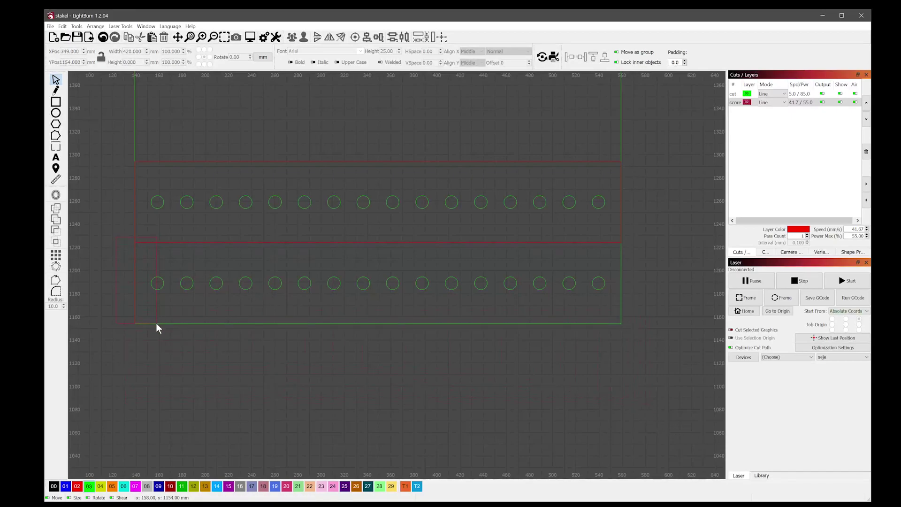
{"action": "left_click_drag", "start_coordinate": [108, 225], "coordinate": [160, 351]}
Break the upper score rectangle apart and delete its right and left lines
{"action": "left_click", "coordinate": [621, 203]}
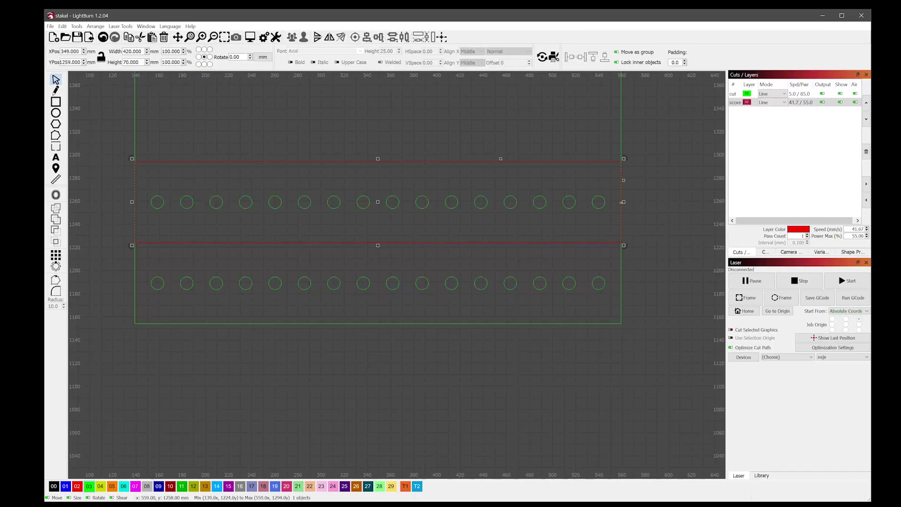
{"action": "key", "text": "Escape"}
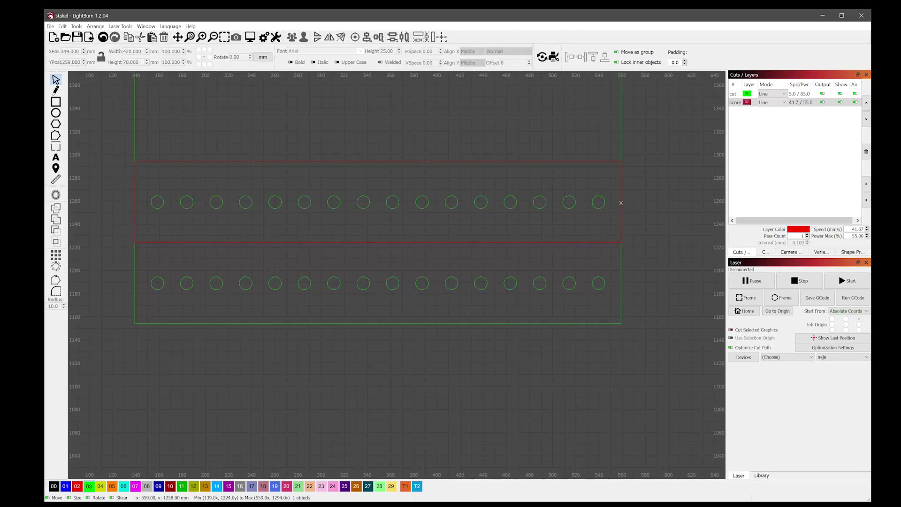
{"action": "left_click_drag", "start_coordinate": [661, 261], "coordinate": [663, 263]}
{"action": "key", "text": "Delete"}
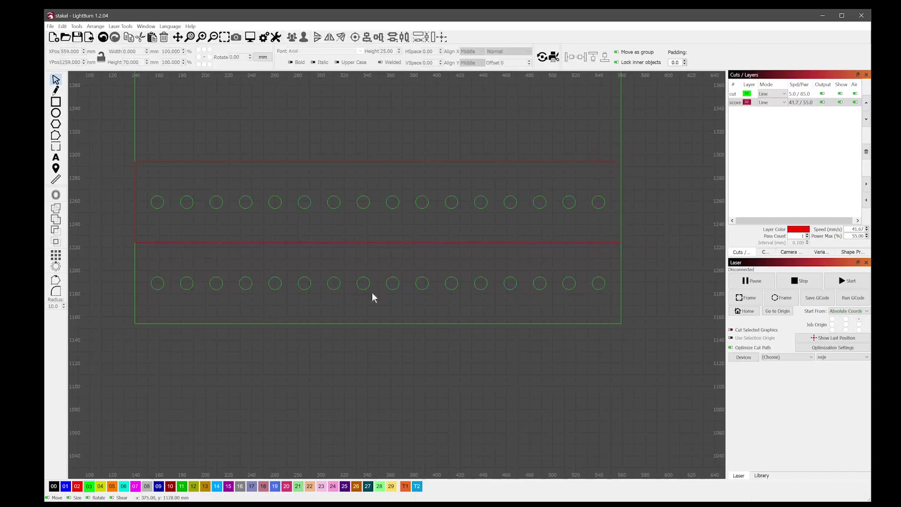
{"action": "left_click_drag", "start_coordinate": [122, 159], "coordinate": [175, 266]}
{"action": "key", "text": "Delete"}
Draw a small rectangle on the cut layer outside the outline's upper-left corner and set its size to 5 × 4 mm
{"action": "left_click_drag", "start_coordinate": [209, 357], "coordinate": [308, 386]}
{"action": "scroll", "coordinate": [217, 422], "scroll_direction": "up", "scroll_amount": 1}
{"action": "scroll", "coordinate": [234, 422], "scroll_direction": "down", "scroll_amount": 1}
{"action": "left_click_drag", "start_coordinate": [233, 422], "coordinate": [245, 418]}
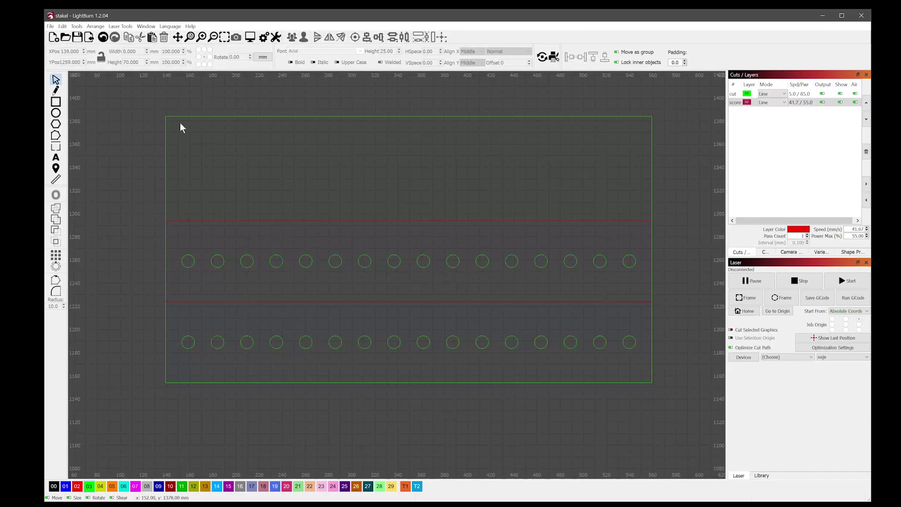
{"action": "left_click", "coordinate": [59, 104]}
{"action": "left_click_drag", "start_coordinate": [132, 113], "coordinate": [130, 114]}
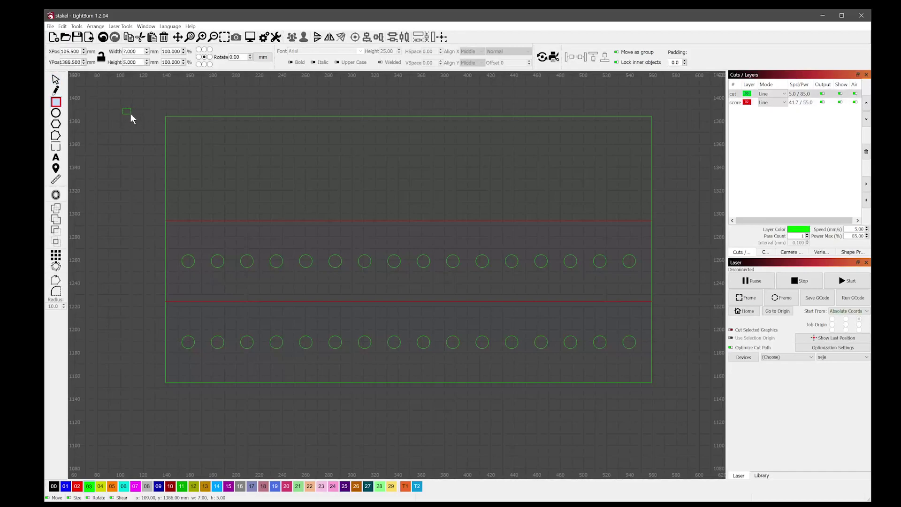
{"action": "double_click", "coordinate": [130, 51]}
{"action": "type", "text": "5"}
{"action": "key", "text": "Tab"}
{"action": "type", "text": "4"}
{"action": "key", "text": "Return"}
{"action": "left_click", "coordinate": [56, 80]}
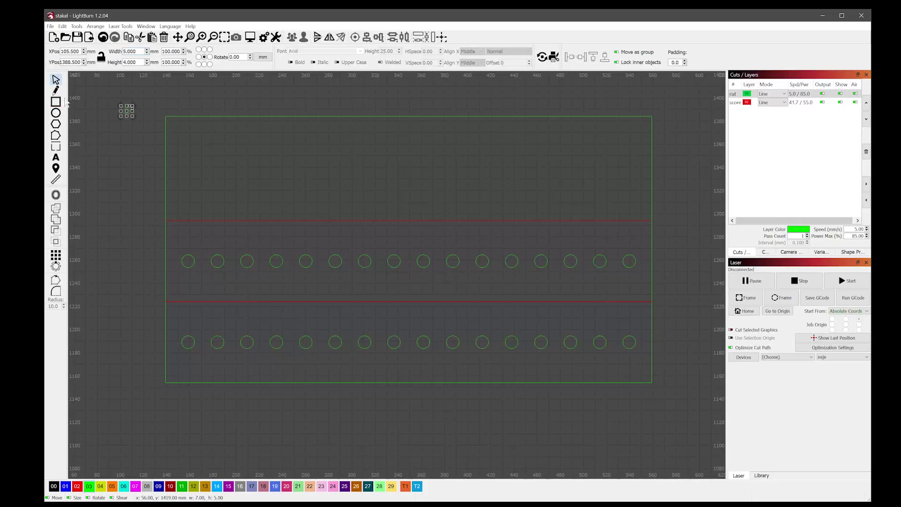
Move the small rectangle inside the outline's upper-left corner, centred at X 153, Y 1376 mm
{"action": "left_click", "coordinate": [126, 111]}
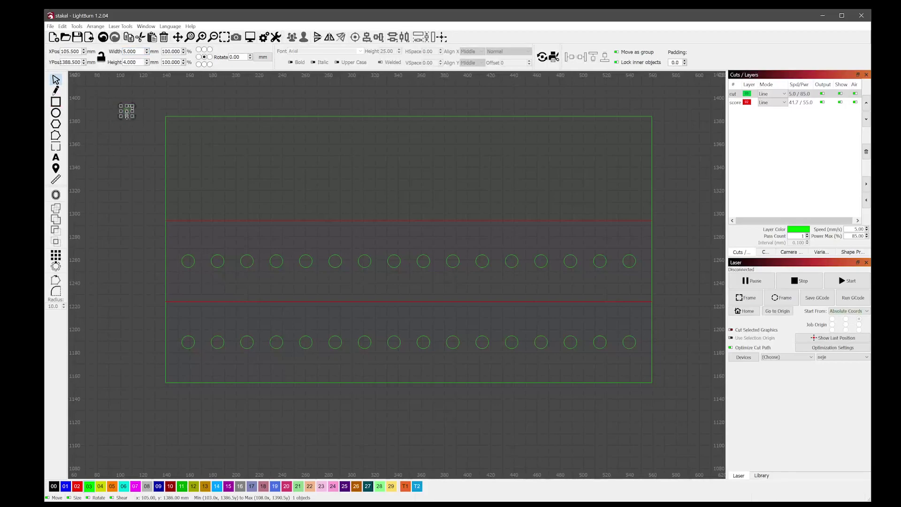
{"action": "left_click_drag", "start_coordinate": [126, 111], "coordinate": [193, 130]}
{"action": "scroll", "coordinate": [178, 130], "scroll_direction": "up", "scroll_amount": 5}
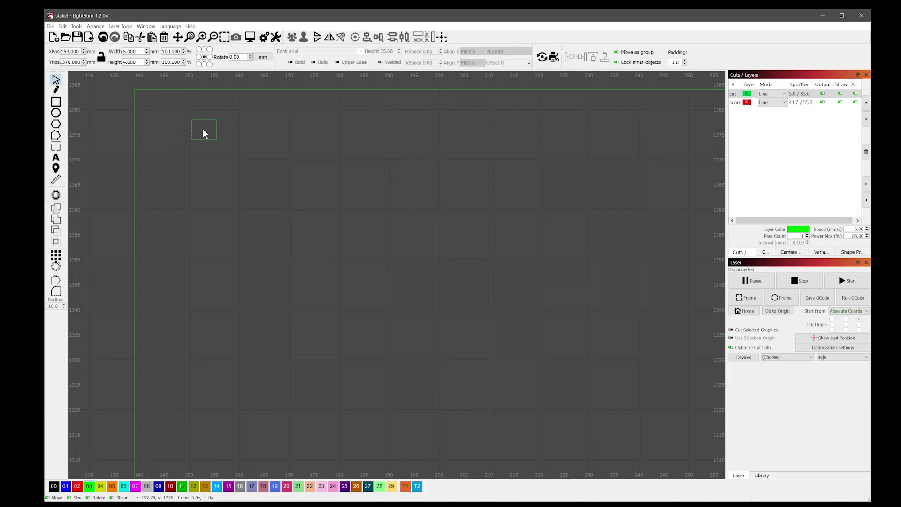
{"action": "left_click_drag", "start_coordinate": [203, 129], "coordinate": [203, 129]}
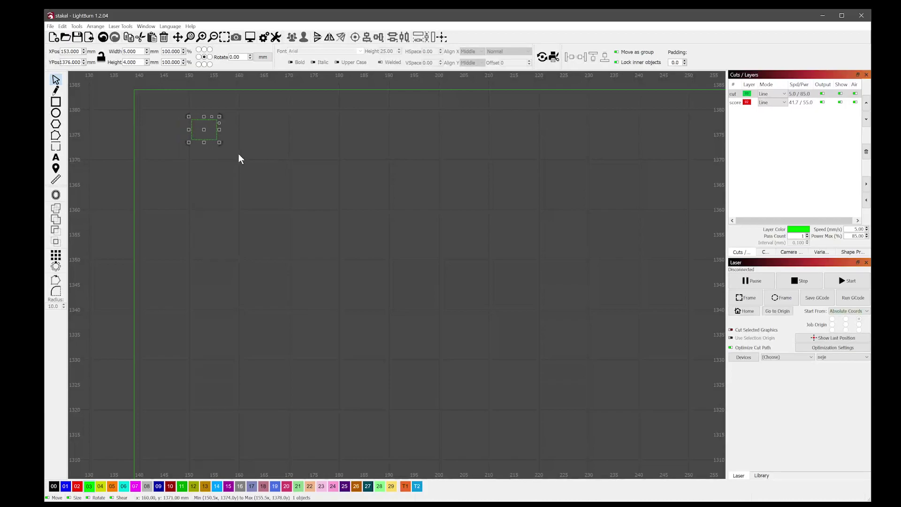
Paste a copy of the small rectangle straight below the first one, centred at X 153, Y 1321 mm
{"action": "scroll", "coordinate": [237, 165], "scroll_direction": "down", "scroll_amount": 3}
{"action": "scroll", "coordinate": [257, 283], "scroll_direction": "down", "scroll_amount": 1}
{"action": "left_click_drag", "start_coordinate": [264, 252], "coordinate": [285, 187]}
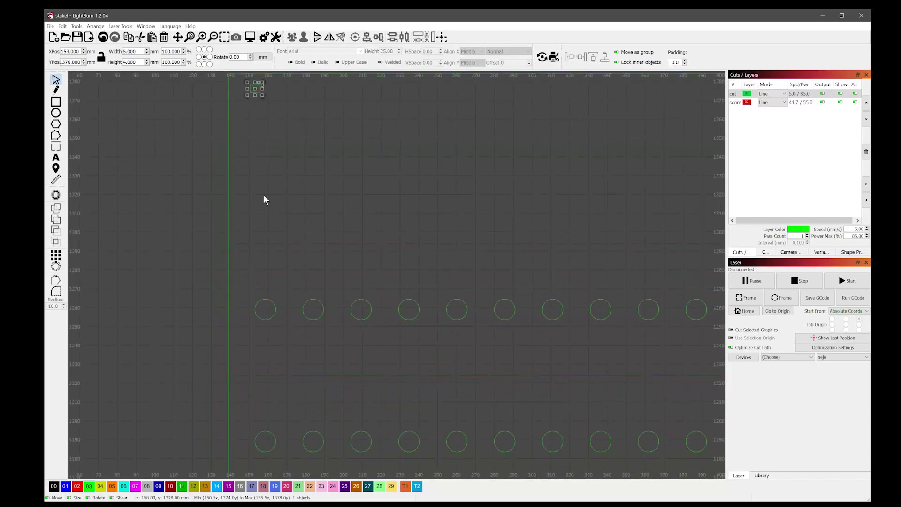
{"action": "left_click", "coordinate": [260, 211]}
{"action": "key", "text": "ctrl+v"}
{"action": "left_click_drag", "start_coordinate": [272, 214], "coordinate": [254, 192]}
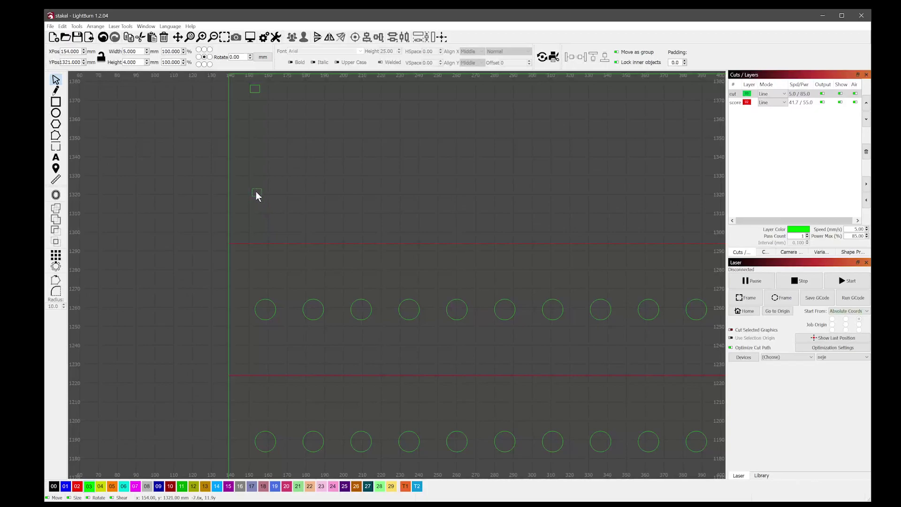
{"action": "left_click_drag", "start_coordinate": [257, 196], "coordinate": [256, 196]}
{"action": "scroll", "coordinate": [258, 215], "scroll_direction": "up", "scroll_amount": 3}
{"action": "scroll", "coordinate": [257, 216], "scroll_direction": "up", "scroll_amount": 2}
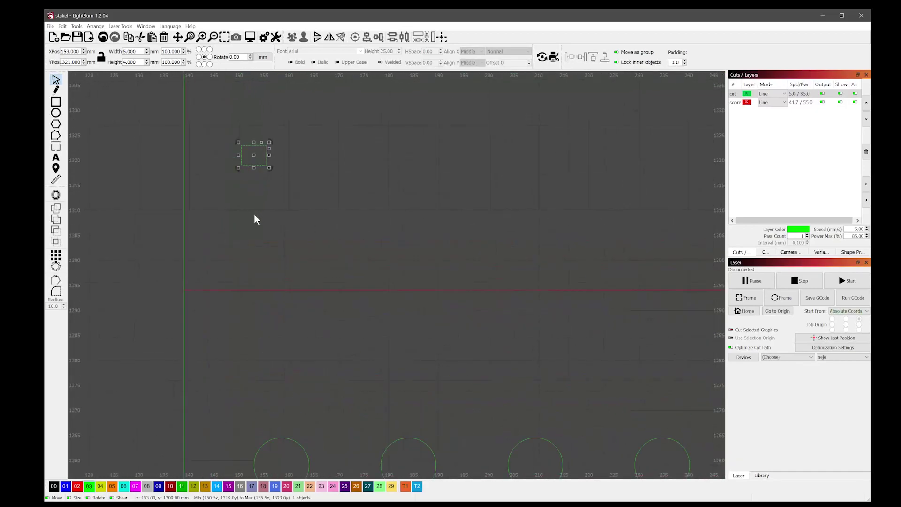
Copy the second small rectangle and place the duplicate just above the upper score line at X 153, Y 1305 mm
{"action": "key", "text": "ctrl+c"}
{"action": "key", "text": "ctrl+v"}
{"action": "left_click_drag", "start_coordinate": [268, 233], "coordinate": [257, 229]}
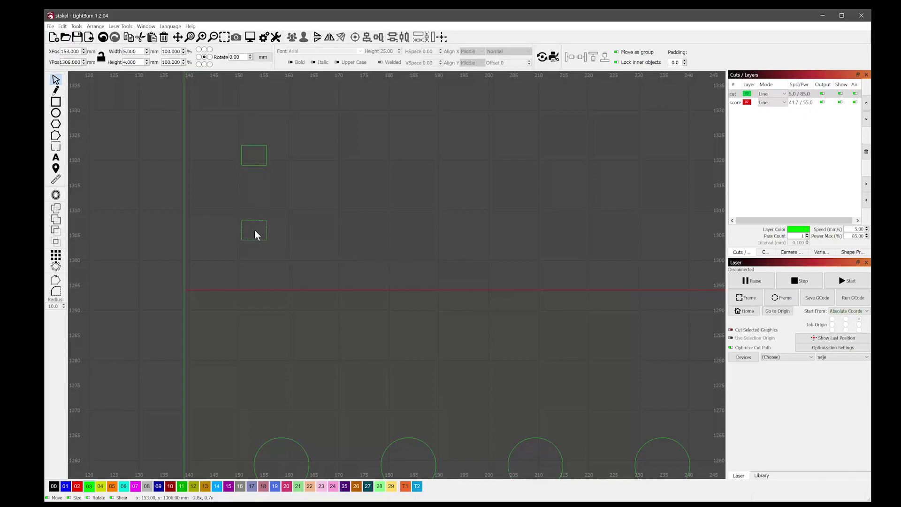
{"action": "left_click_drag", "start_coordinate": [255, 230], "coordinate": [260, 233]}
Place another copy of the small rectangle inside the outline's lower-left corner at X 153, Y 1162 mm
{"action": "scroll", "coordinate": [260, 233], "scroll_direction": "down", "scroll_amount": 6}
{"action": "left_click_drag", "start_coordinate": [289, 283], "coordinate": [308, 205]}
{"action": "scroll", "coordinate": [322, 372], "scroll_direction": "down", "scroll_amount": 2}
{"action": "scroll", "coordinate": [312, 430], "scroll_direction": "up", "scroll_amount": 1}
{"action": "scroll", "coordinate": [311, 432], "scroll_direction": "up", "scroll_amount": 6}
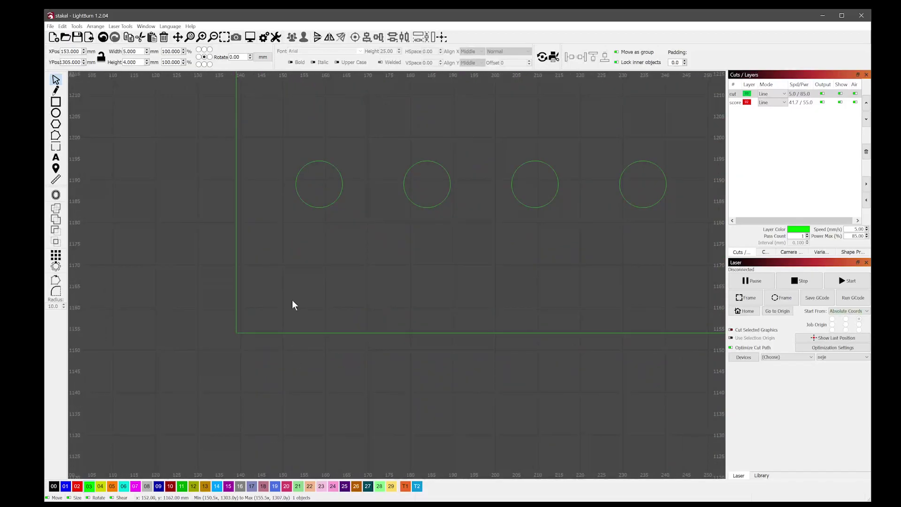
{"action": "left_click_drag", "start_coordinate": [295, 302], "coordinate": [297, 303]}
{"action": "scroll", "coordinate": [287, 347], "scroll_direction": "down", "scroll_amount": 8}
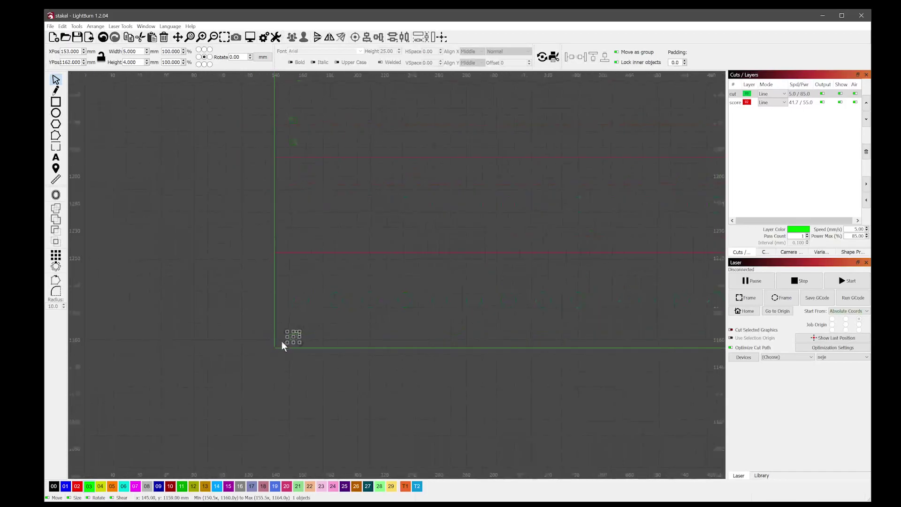
Select the four small rectangles along the outline's left edge, paste a copy of them and group the copy
{"action": "left_click", "coordinate": [301, 358]}
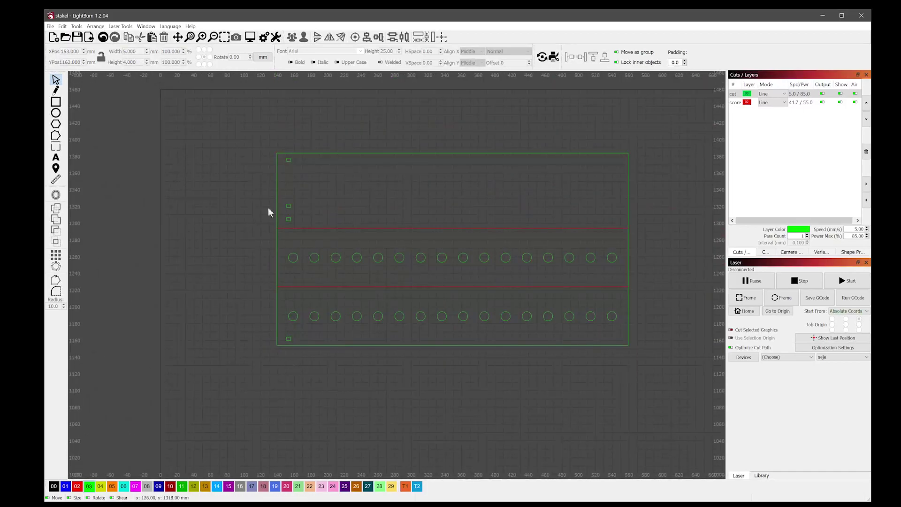
{"action": "left_click_drag", "start_coordinate": [240, 140], "coordinate": [286, 380]}
{"action": "left_click_drag", "start_coordinate": [319, 402], "coordinate": [320, 403]}
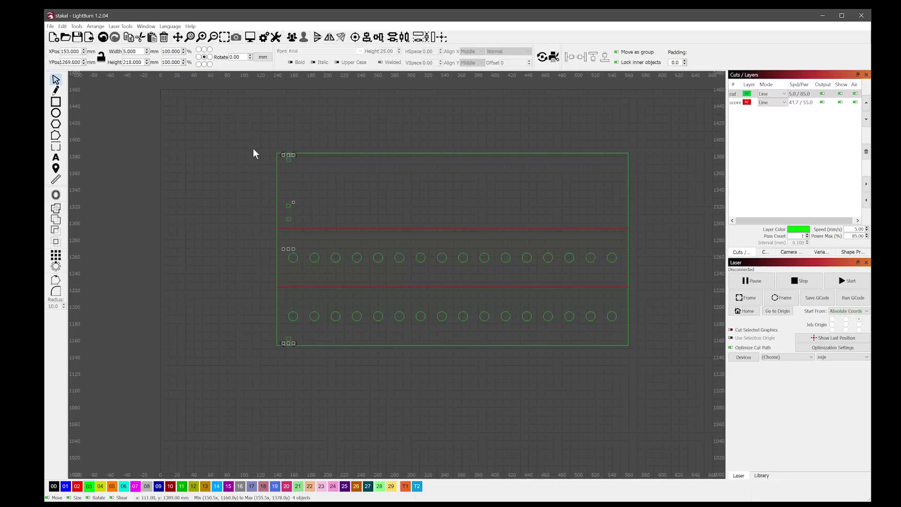
{"action": "key", "text": "ctrl+v"}
{"action": "left_click", "coordinate": [291, 37]}
Move the grouped column of rectangles into the panel as a second column at X 262, Y 1269 mm
{"action": "scroll", "coordinate": [217, 197], "scroll_direction": "up", "scroll_amount": 2}
{"action": "scroll", "coordinate": [214, 204], "scroll_direction": "down", "scroll_amount": 4}
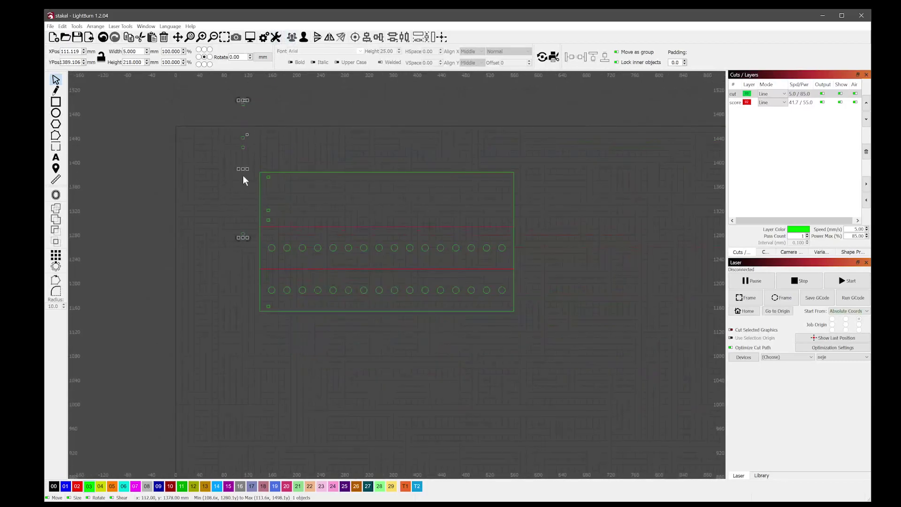
{"action": "left_click_drag", "start_coordinate": [243, 176], "coordinate": [203, 234]}
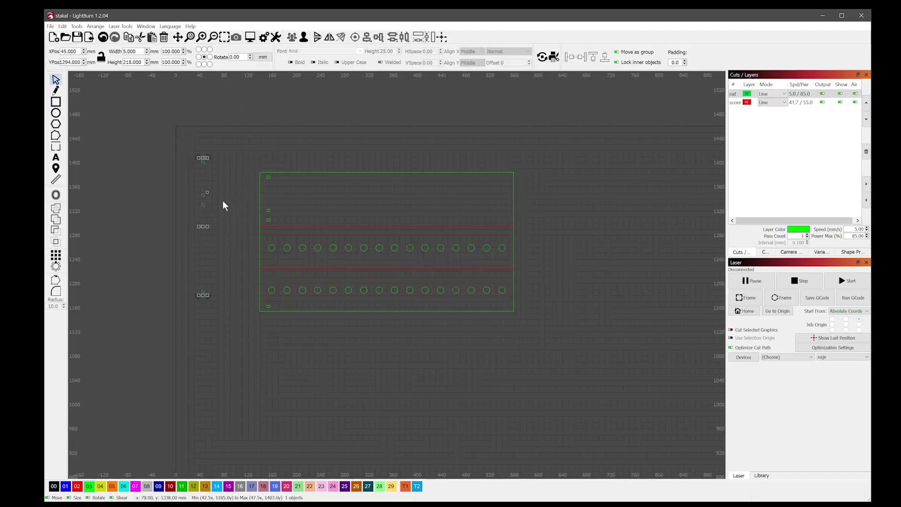
{"action": "left_click_drag", "start_coordinate": [209, 225], "coordinate": [354, 244]}
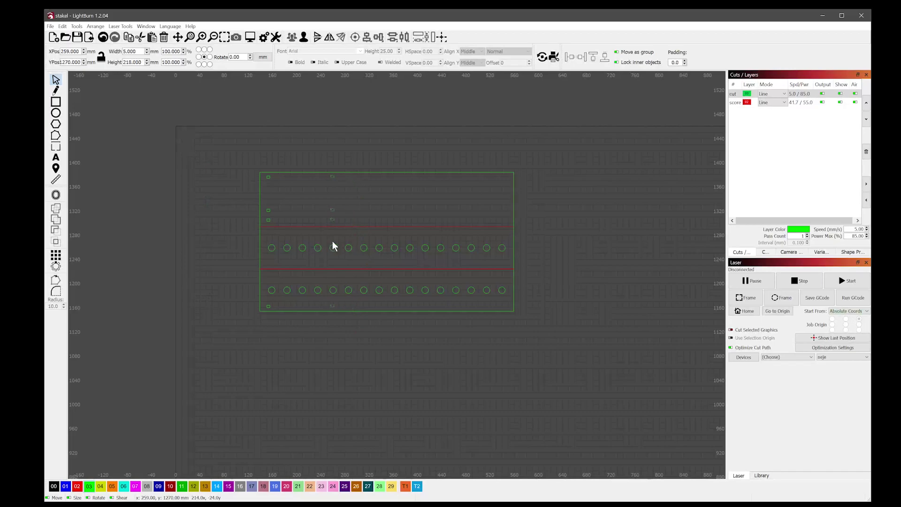
{"action": "scroll", "coordinate": [333, 248], "scroll_direction": "up", "scroll_amount": 4}
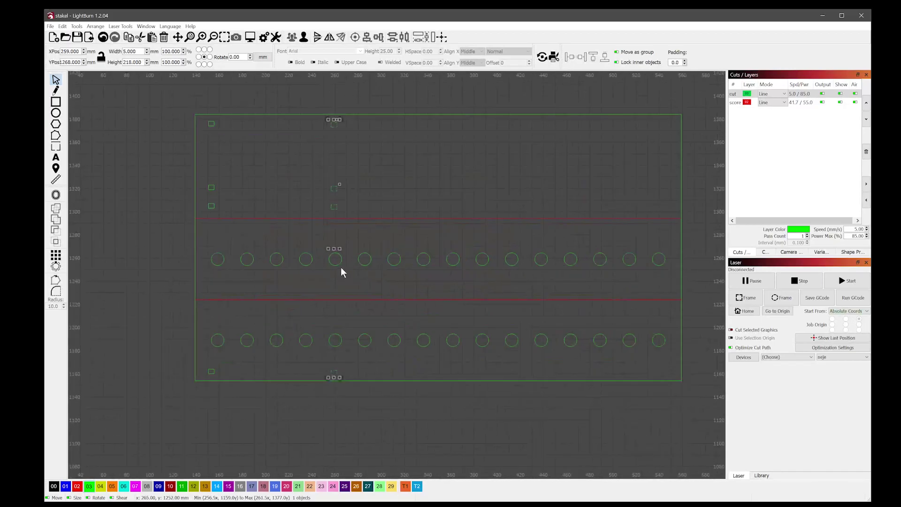
{"action": "left_click_drag", "start_coordinate": [333, 249], "coordinate": [337, 248]}
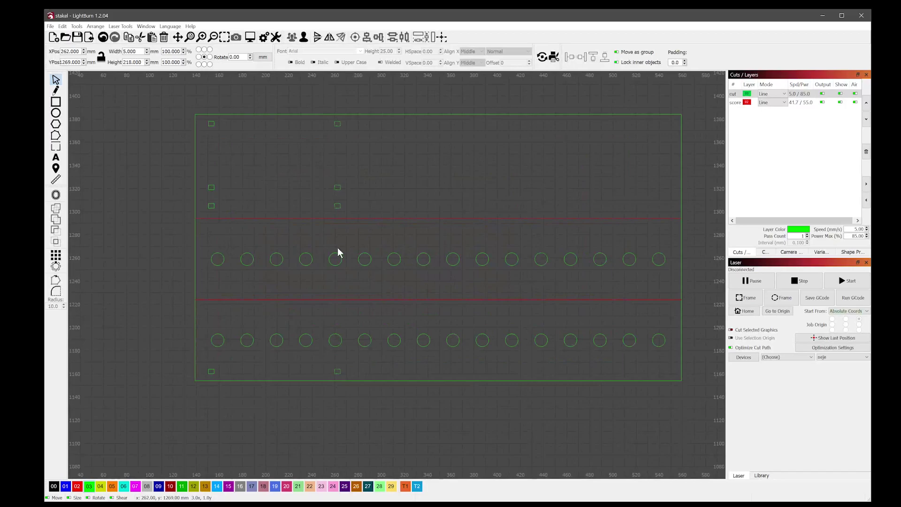
Paste the grouped column twice more, placing the copies at X 381 and X 548 mm, both at Y 1269 mm
{"action": "key", "text": "ctrl+v"}
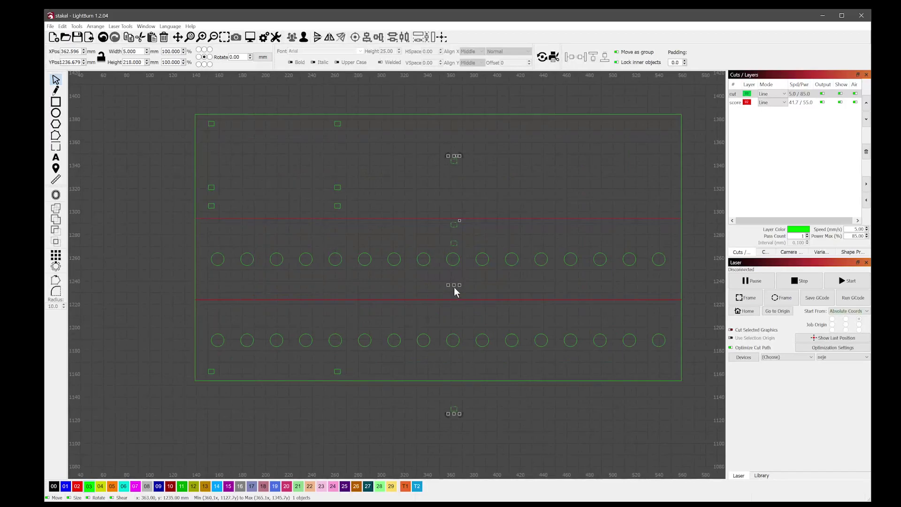
{"action": "left_click_drag", "start_coordinate": [455, 288], "coordinate": [475, 253]}
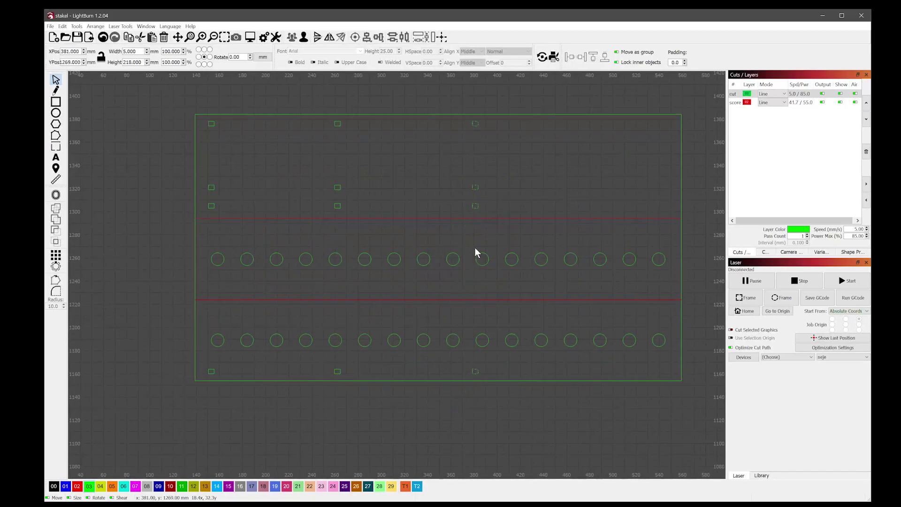
{"action": "key", "text": "ctrl+v"}
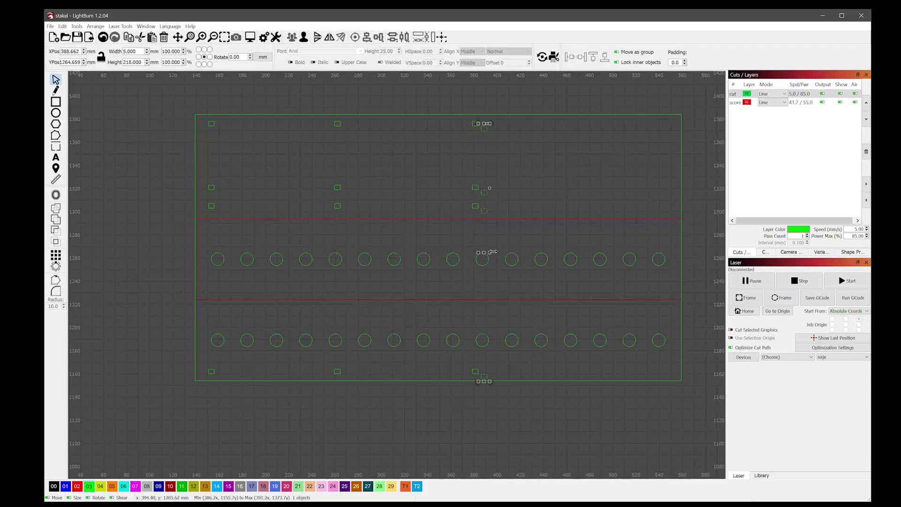
{"action": "left_click_drag", "start_coordinate": [486, 253], "coordinate": [642, 252]}
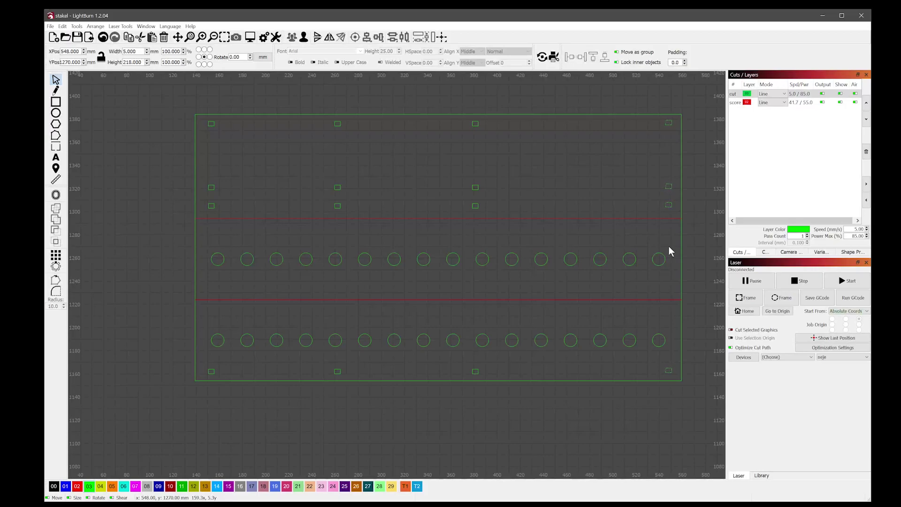
{"action": "left_click_drag", "start_coordinate": [669, 248], "coordinate": [669, 247]}
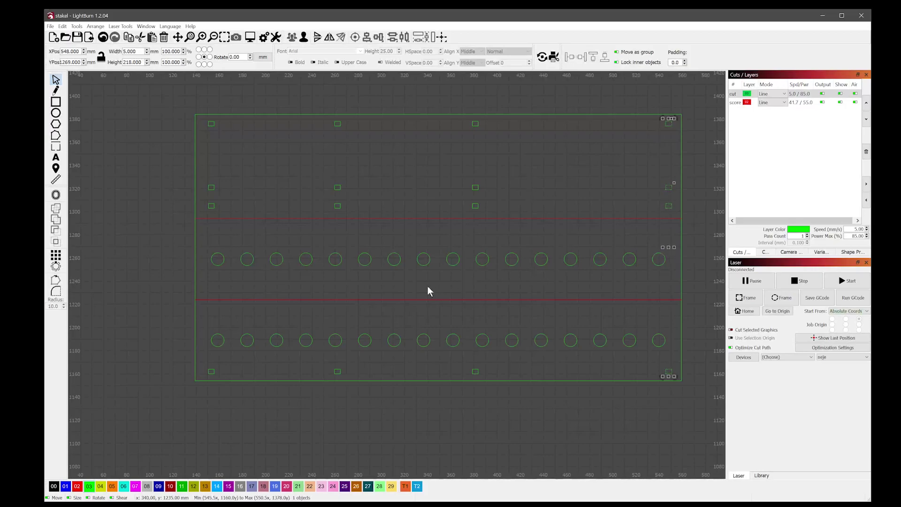
Shift the third column of rectangles to X 396, Y 1269 mm and the second column to X 275, Y 1270 mm
{"action": "scroll", "coordinate": [395, 263], "scroll_direction": "down", "scroll_amount": 2}
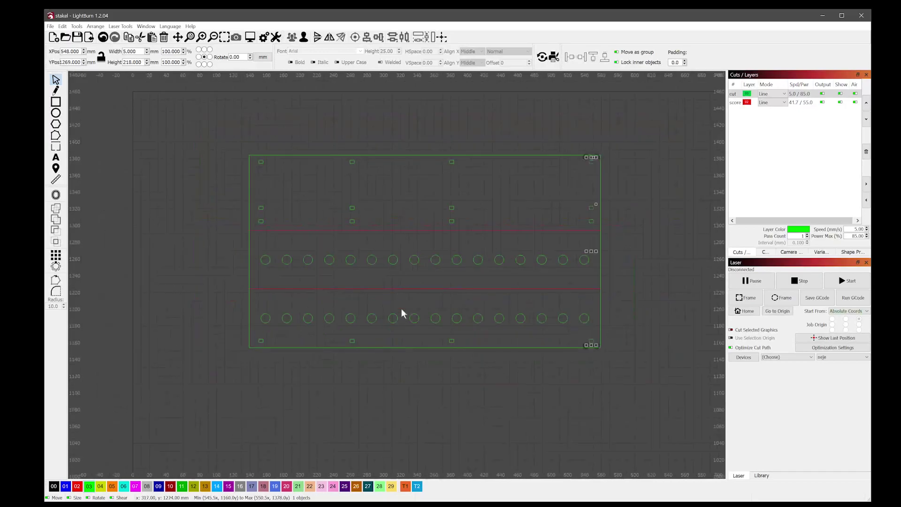
{"action": "left_click", "coordinate": [425, 408]}
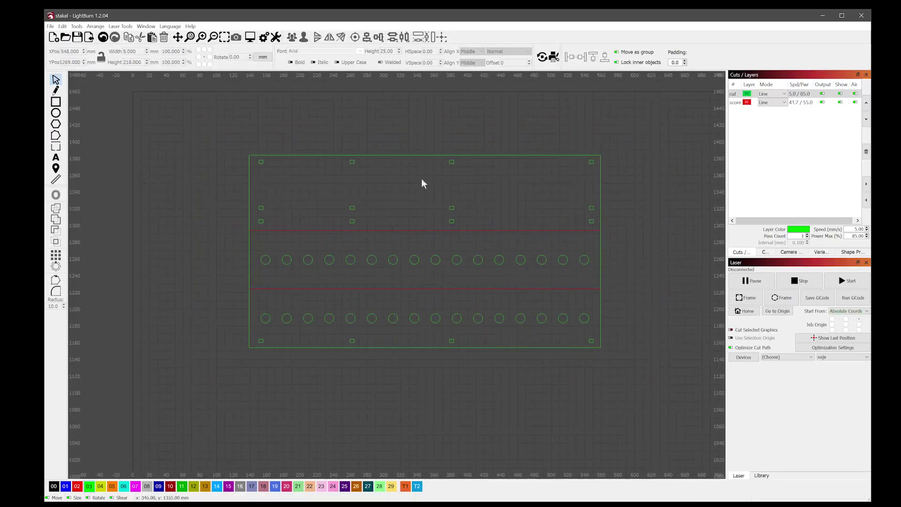
{"action": "left_click", "coordinate": [453, 207]}
{"action": "left_click_drag", "start_coordinate": [453, 252], "coordinate": [464, 252]}
{"action": "left_click", "coordinate": [331, 154]}
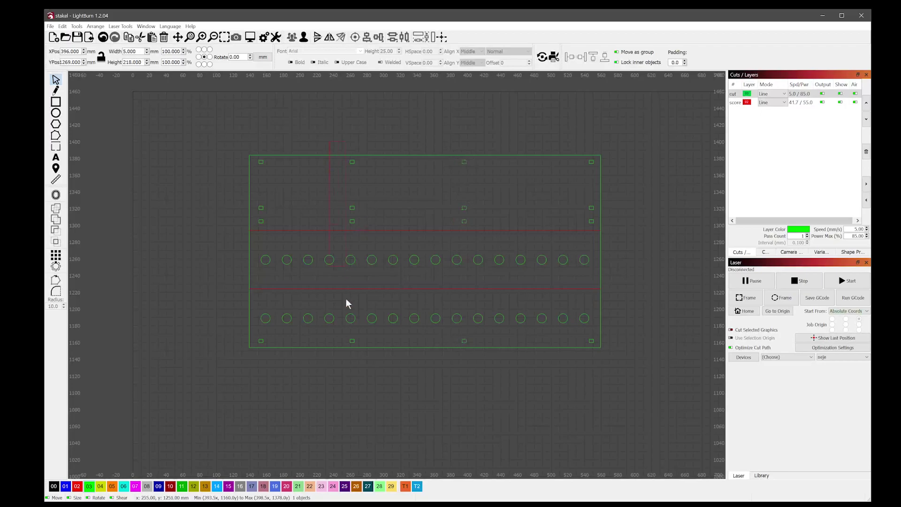
{"action": "left_click_drag", "start_coordinate": [364, 371], "coordinate": [366, 370]}
{"action": "left_click_drag", "start_coordinate": [353, 252], "coordinate": [362, 255]}
Compare the redrawn panel's cutout layout with the original panel on the far right of the workspace
{"action": "scroll", "coordinate": [450, 366], "scroll_direction": "down", "scroll_amount": 4}
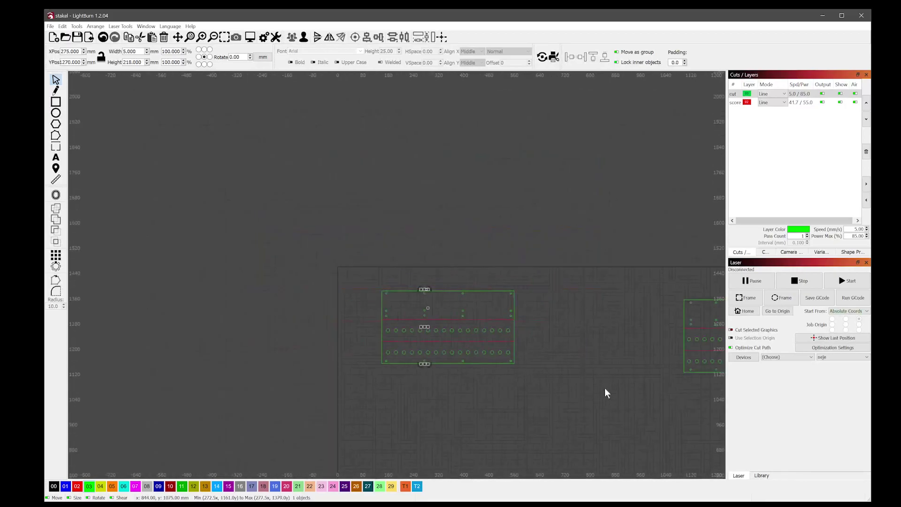
{"action": "scroll", "coordinate": [459, 323], "scroll_direction": "up", "scroll_amount": 2}
{"action": "scroll", "coordinate": [568, 362], "scroll_direction": "right", "scroll_amount": 5}
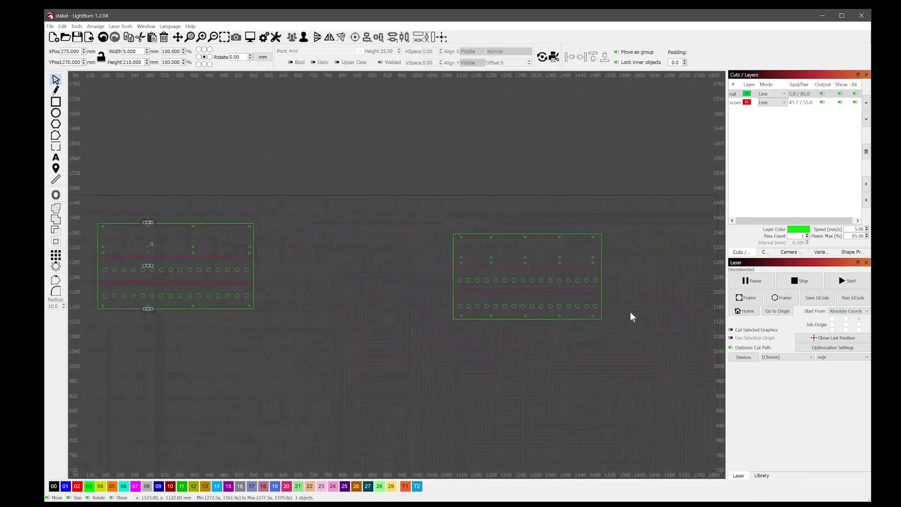
{"action": "scroll", "coordinate": [268, 348], "scroll_direction": "left", "scroll_amount": 6}
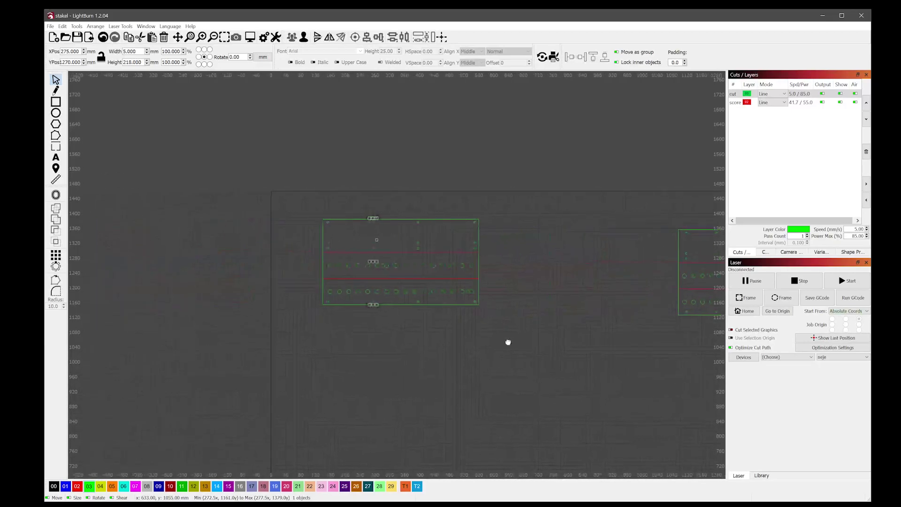
{"action": "scroll", "coordinate": [438, 324], "scroll_direction": "up", "scroll_amount": 3}
Deselect the column and select the score layer to review its speed and power settings
{"action": "left_click", "coordinate": [392, 337]}
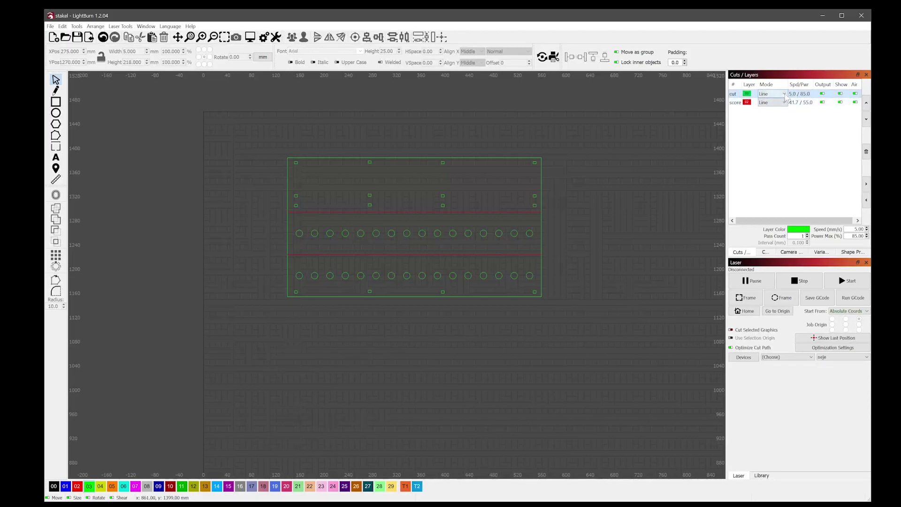
{"action": "left_click", "coordinate": [737, 103]}
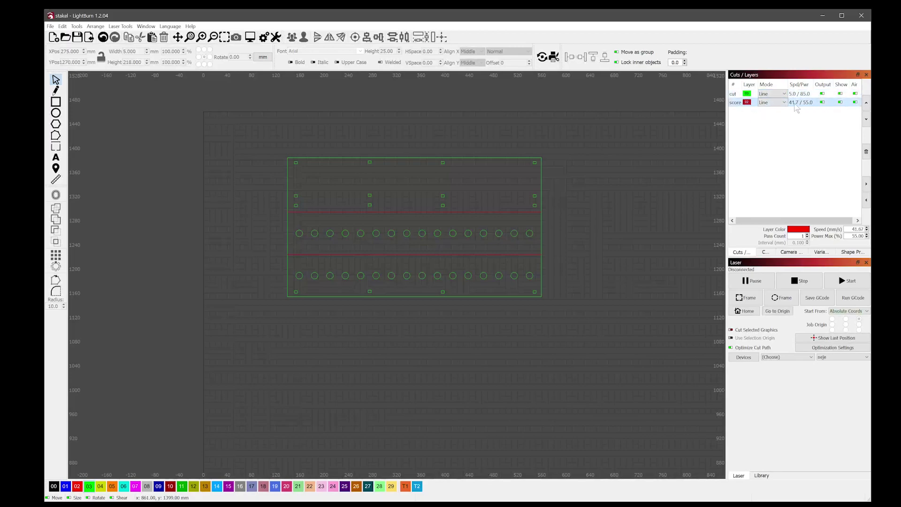